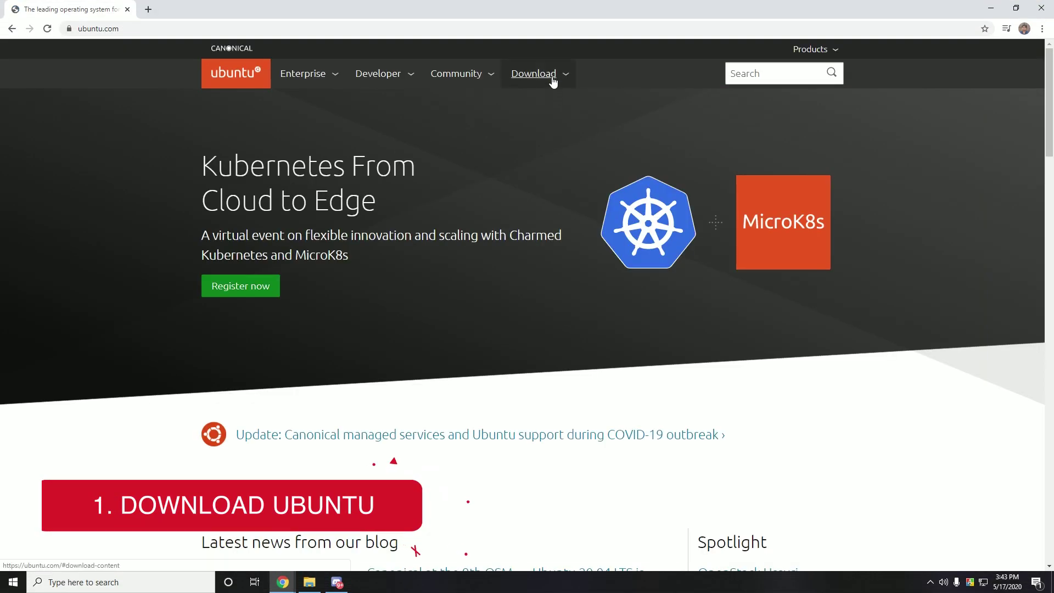
# Start downloading Ubuntu Desktop 20.04 LTS and the 64-bit PowerISO v7.4 installer
pyautogui.click(552, 77)
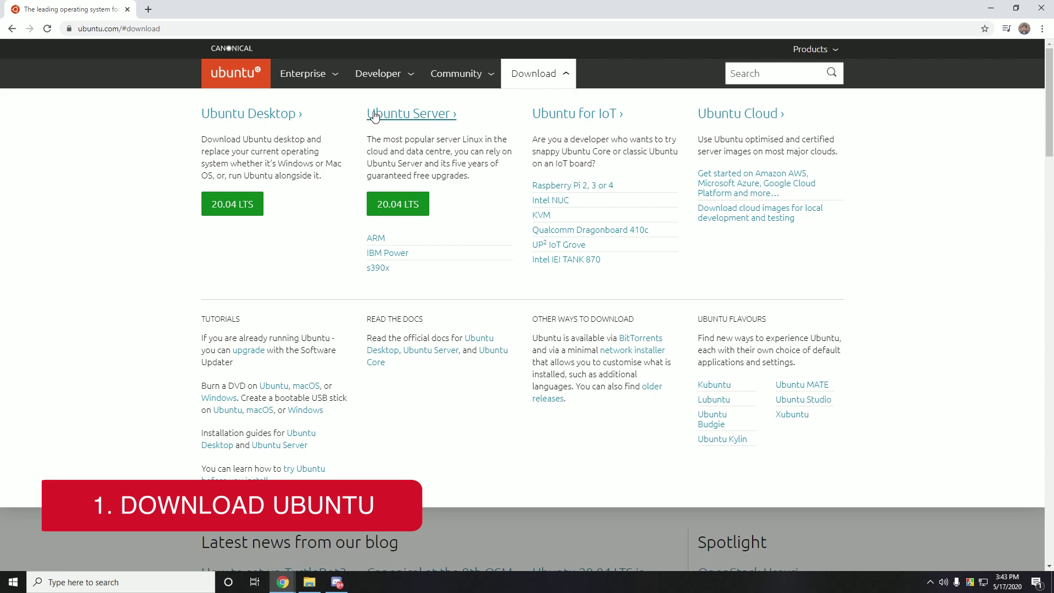
pyautogui.moveTo(377, 72); pyautogui.dragTo(366, 75)
pyautogui.click(245, 203)
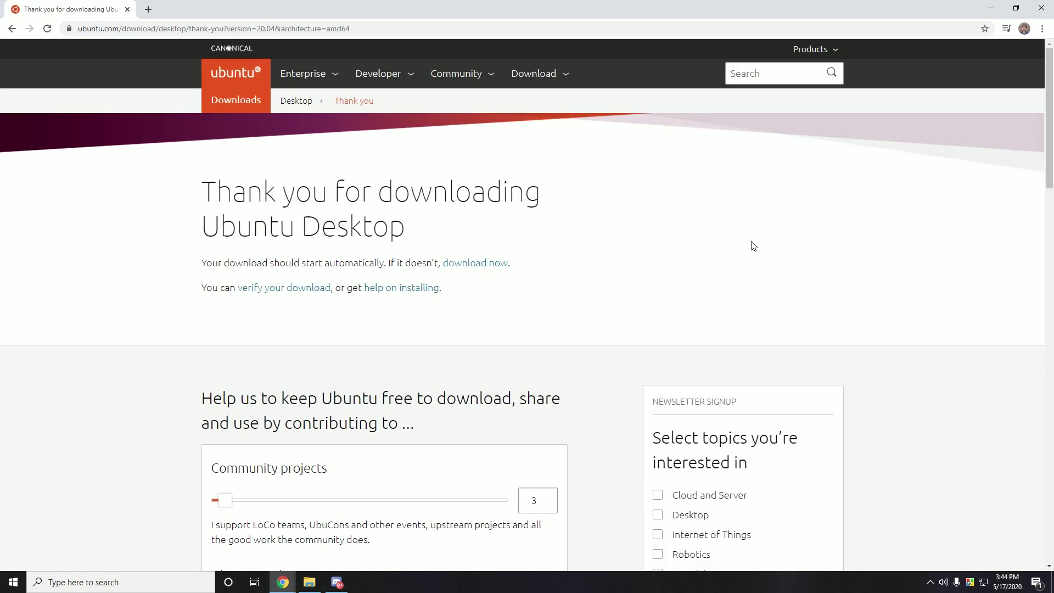
pyautogui.scroll(-15, 754, 245)
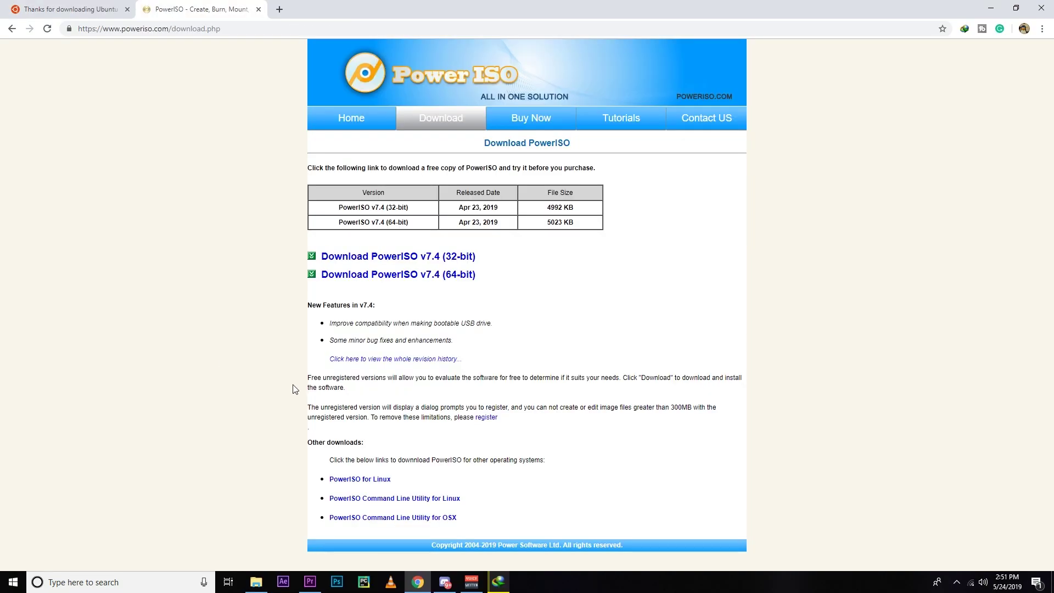
pyautogui.click(355, 276)
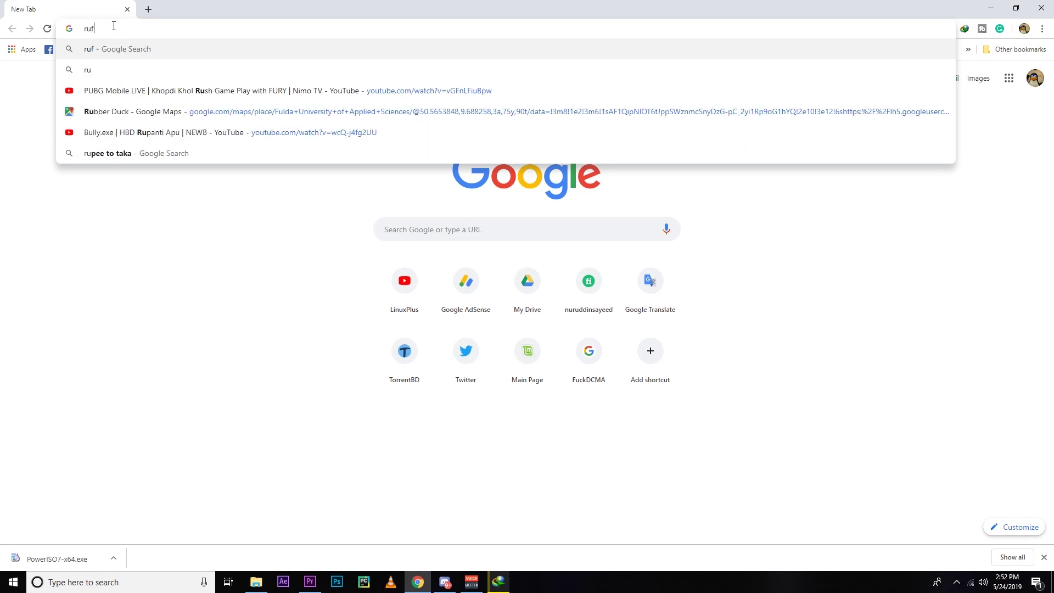
# Search for 'rufus download' and open the rufus.ie site from the results
pyautogui.press('Down')
pyautogui.press('Return')
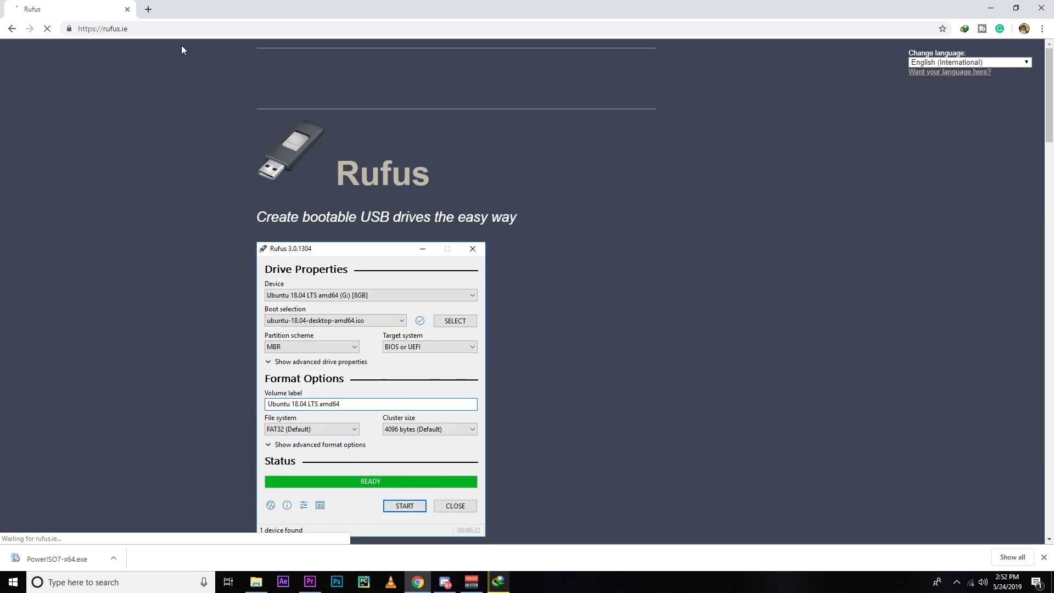
pyautogui.scroll(-6, 230, 317)
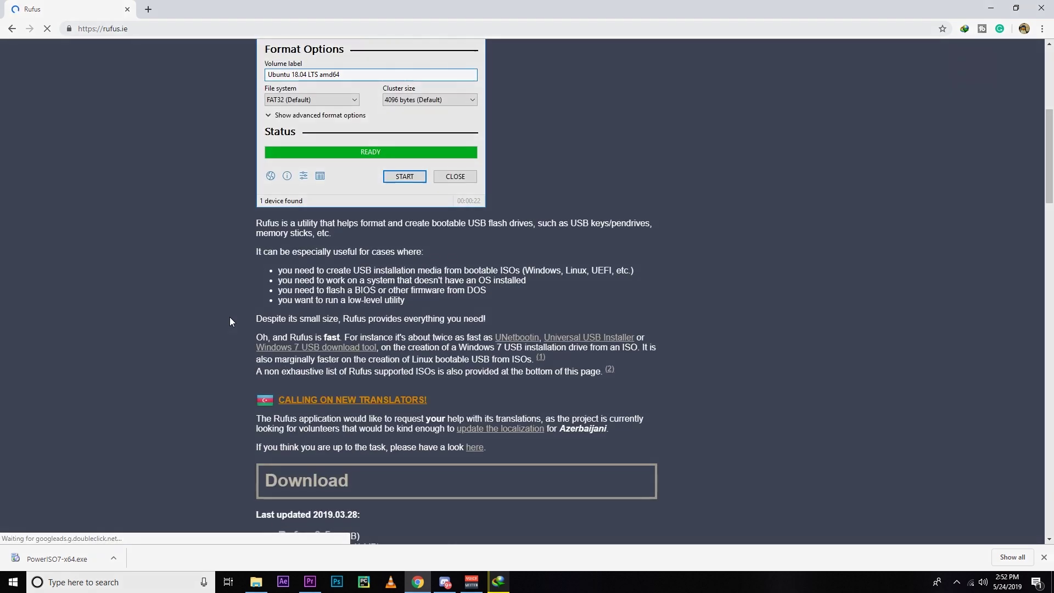
pyautogui.scroll(6, 229, 322)
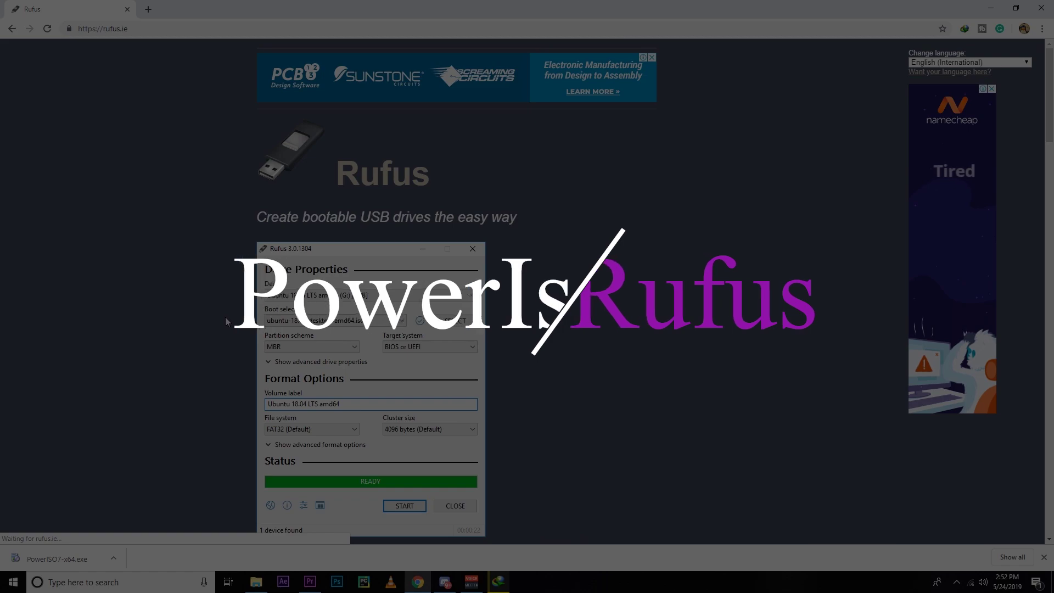
pyautogui.scroll(-4, 316, 322)
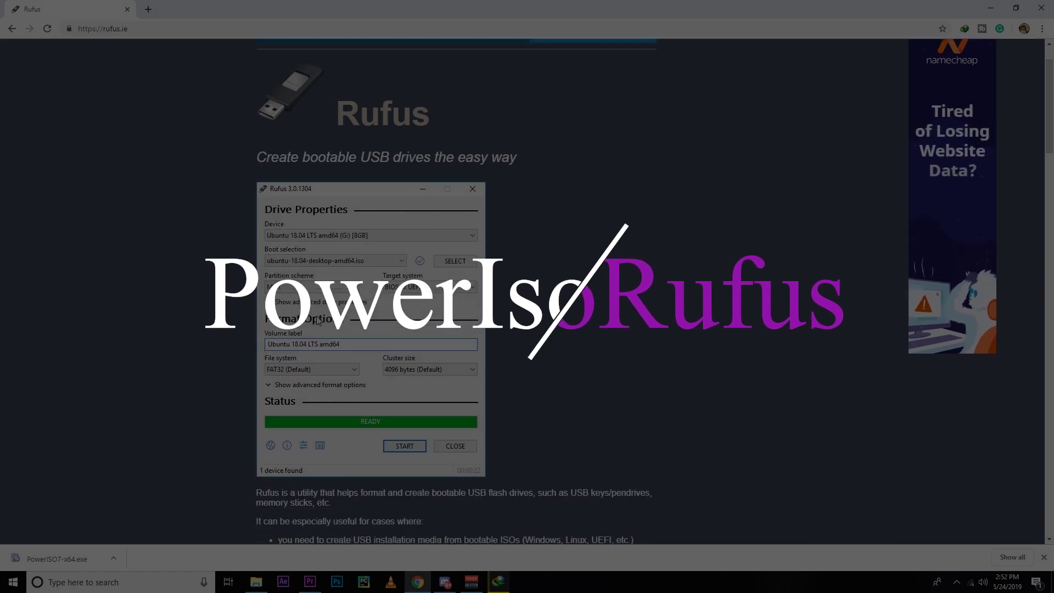
pyautogui.scroll(4, 317, 322)
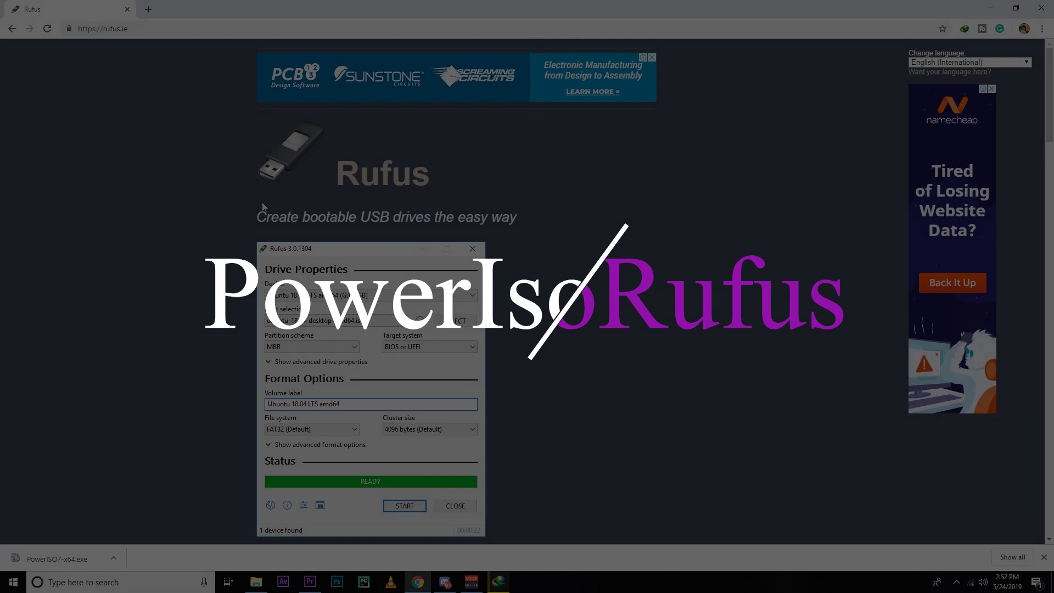
pyautogui.scroll(-10, 267, 218)
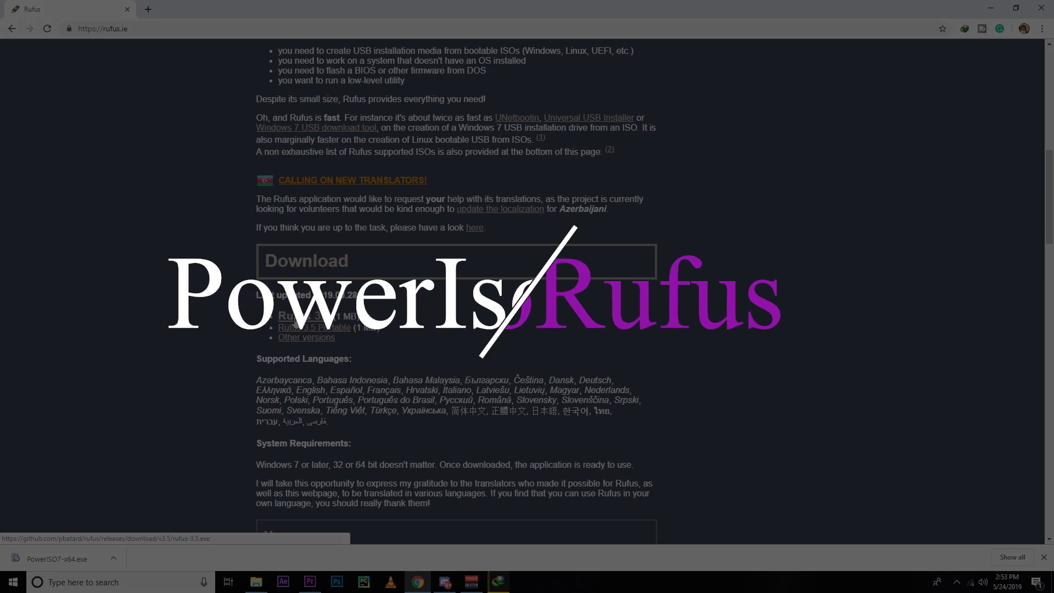
pyautogui.click(295, 323)
# Download Rufus 3.5 from rufus.ie, then select the PowerISO, Rufus and Ubuntu files
pyautogui.scroll(6, 183, 335)
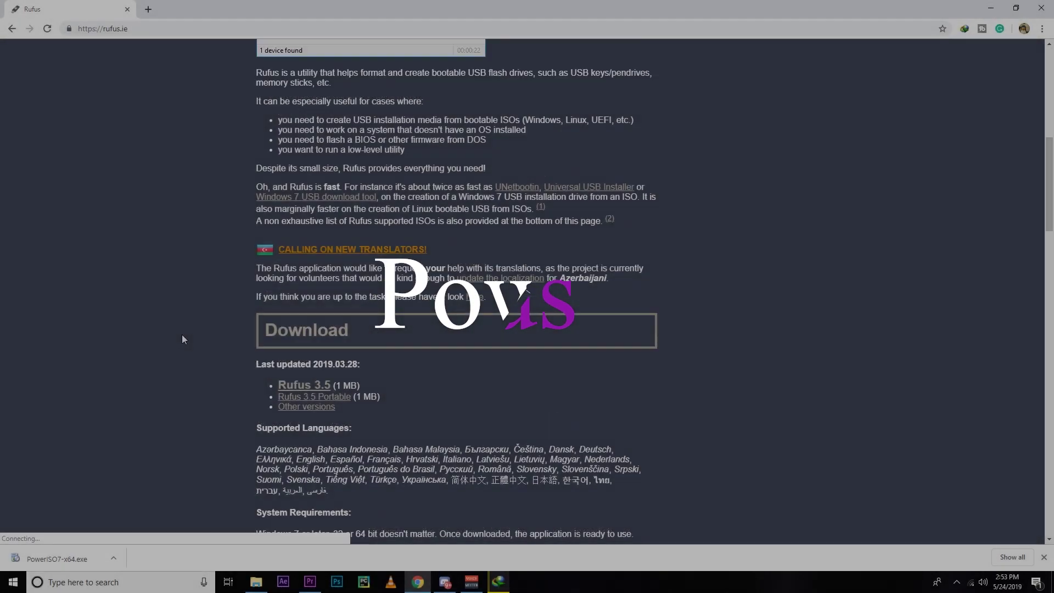
pyautogui.scroll(3, 182, 339)
pyautogui.scroll(-3, 183, 339)
pyautogui.scroll(3, 182, 339)
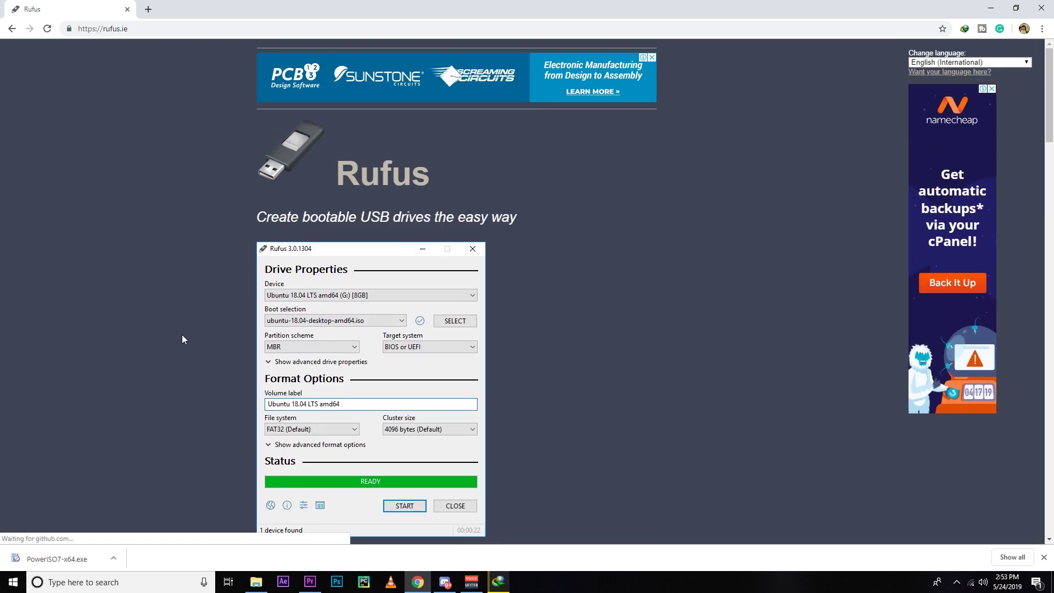
pyautogui.scroll(-5, 182, 339)
pyautogui.scroll(-3, 182, 336)
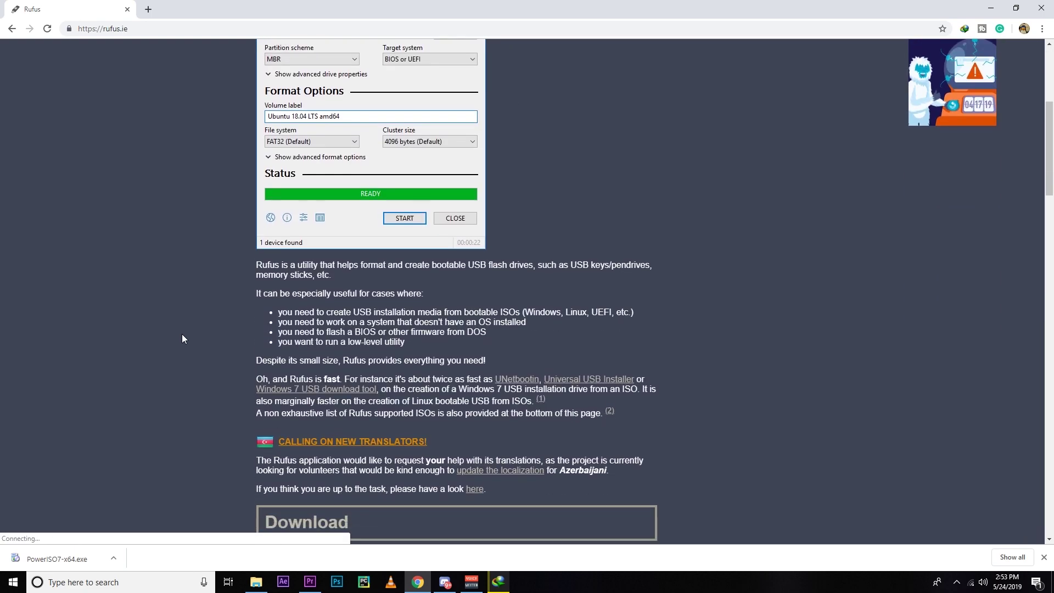
pyautogui.scroll(-3, 182, 338)
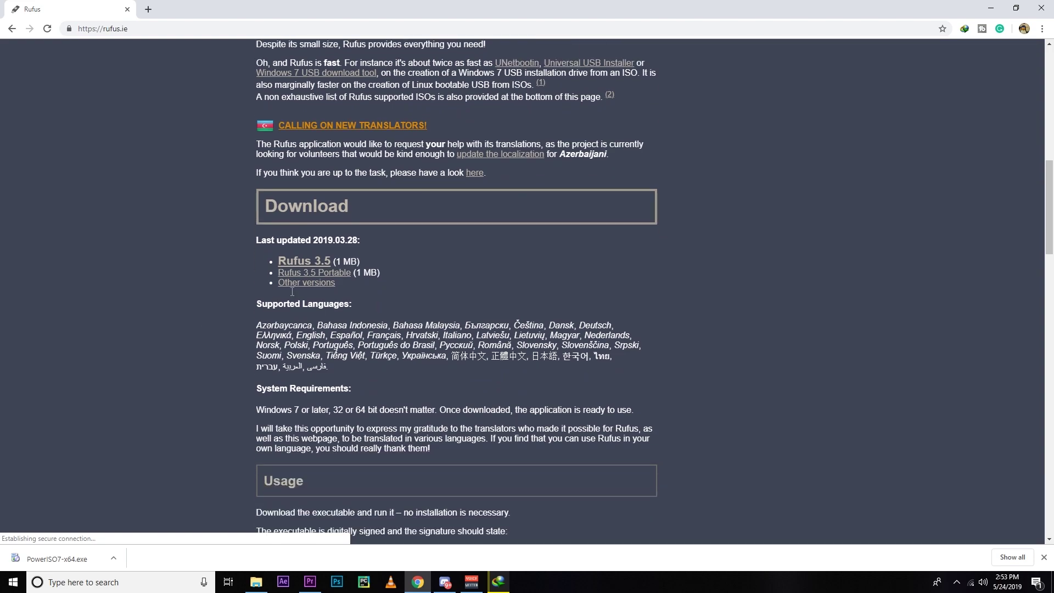
pyautogui.click(298, 262)
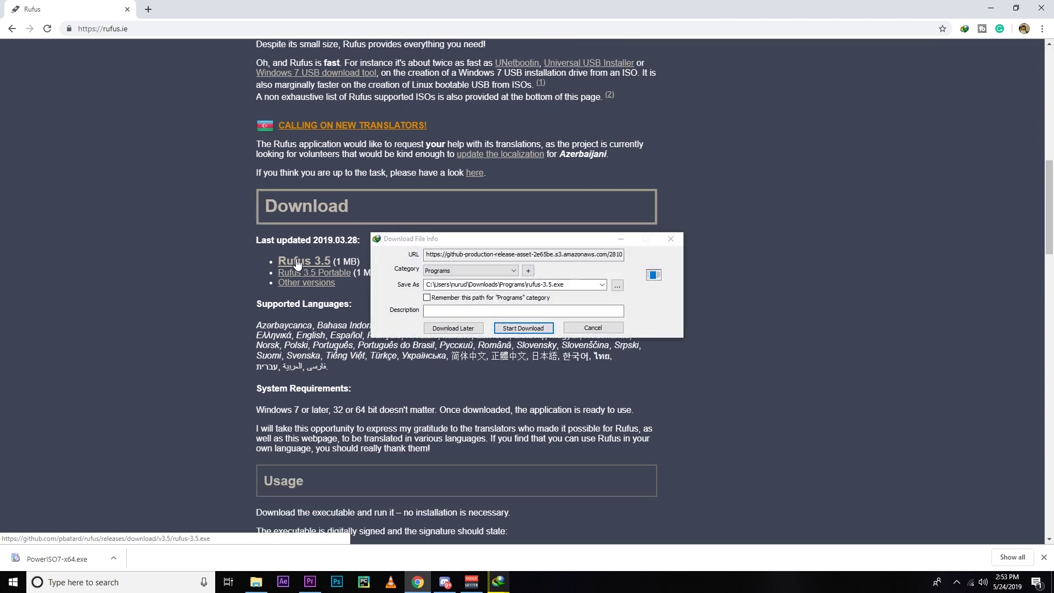
pyautogui.click(529, 330)
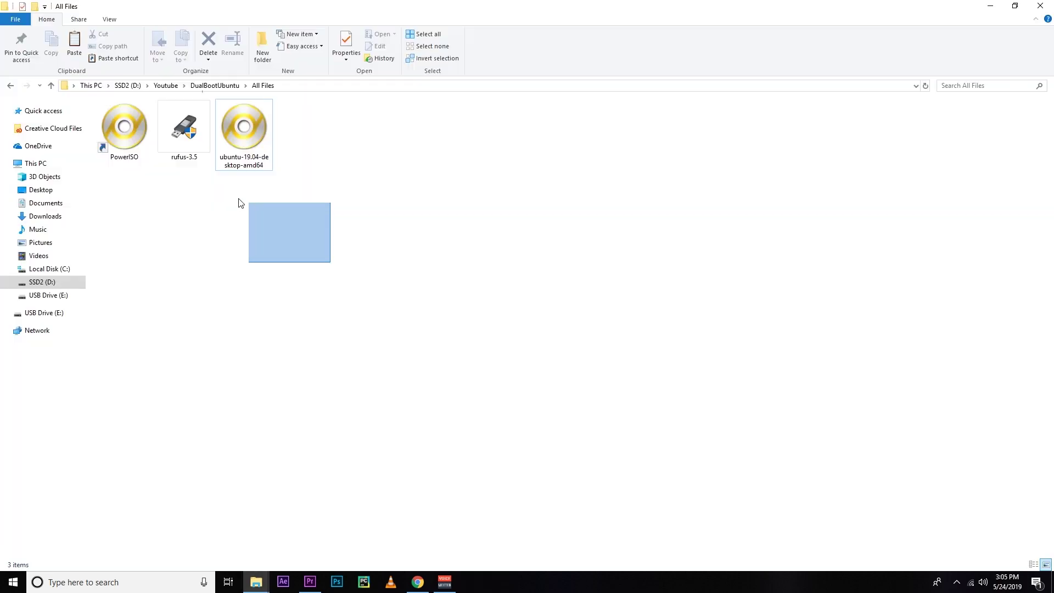
pyautogui.moveTo(238, 203)
pyautogui.mouseDown()
pyautogui.moveTo(109, 125)
pyautogui.moveTo(281, 259)
pyautogui.mouseUp()
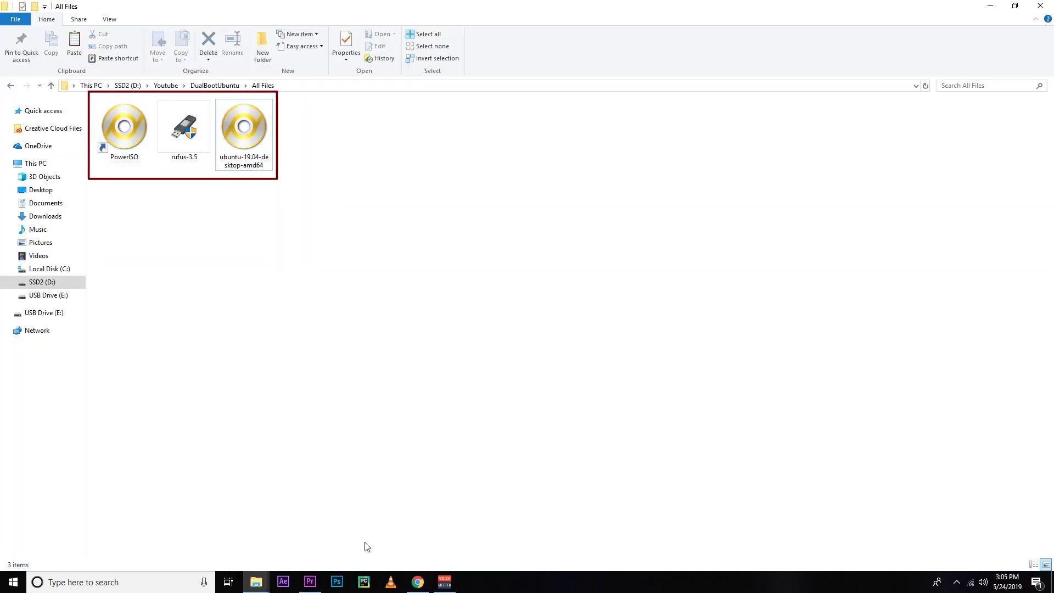
# Run PowerISO as administrator and approve the UAC prompt
pyautogui.click(424, 585)
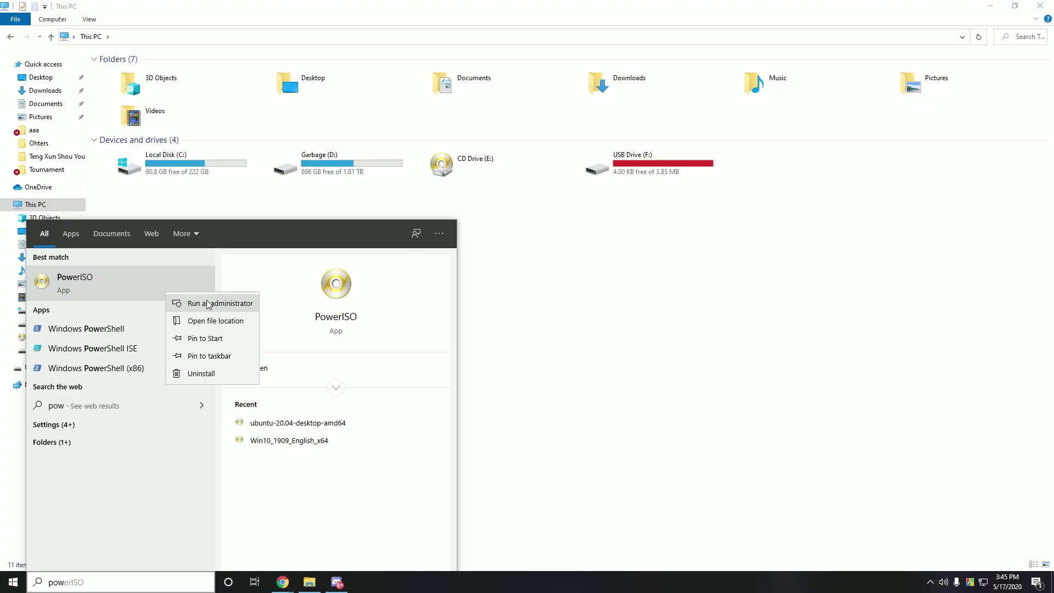
pyautogui.click(207, 303)
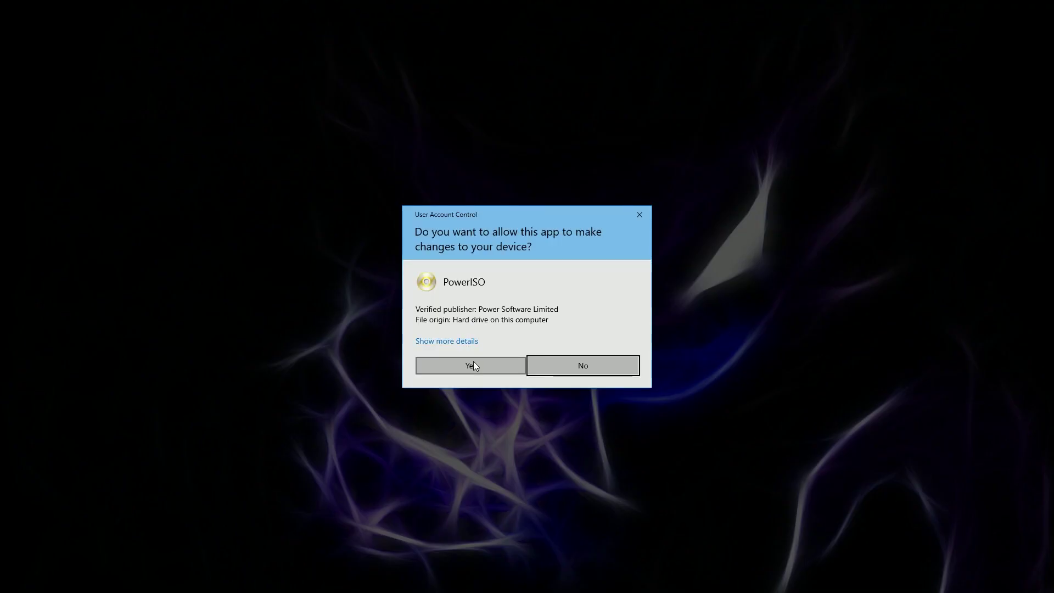
pyautogui.click(475, 365)
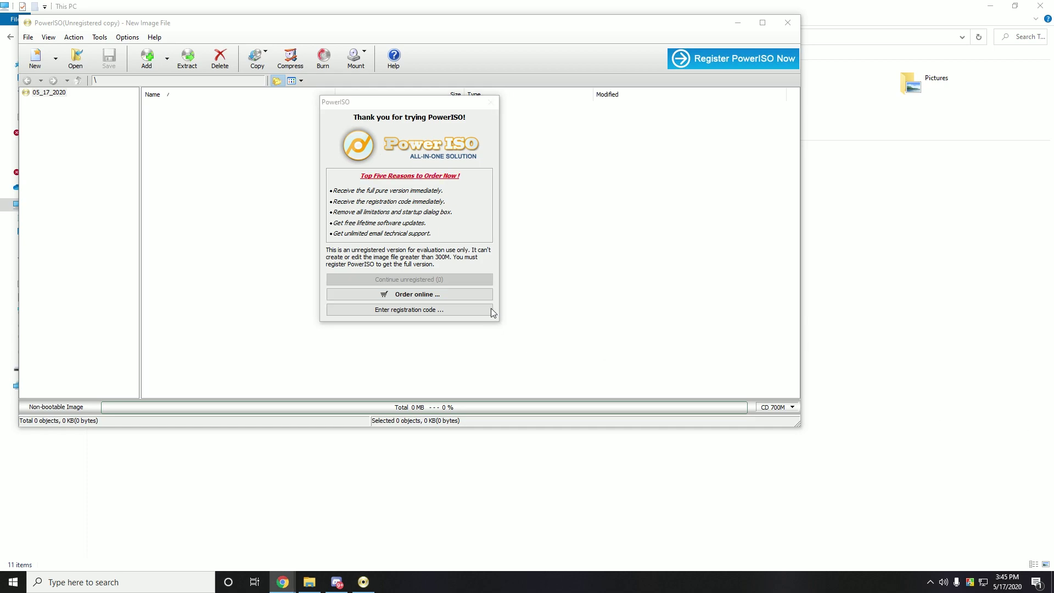
# Continue unregistered and open the bootable USB creator with the 8 GB drive as destination
pyautogui.click(465, 281)
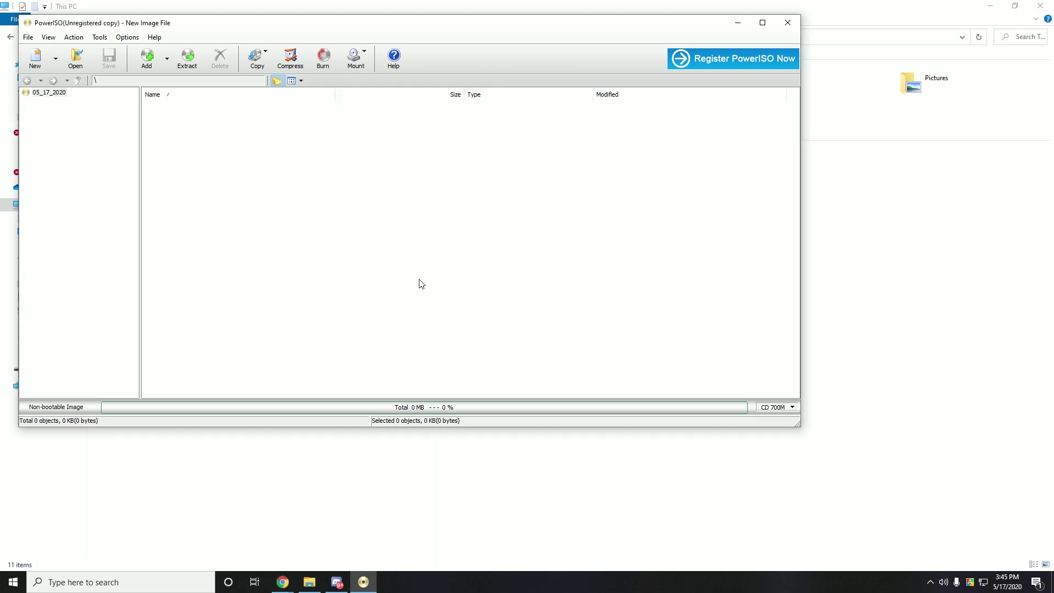
pyautogui.click(127, 37)
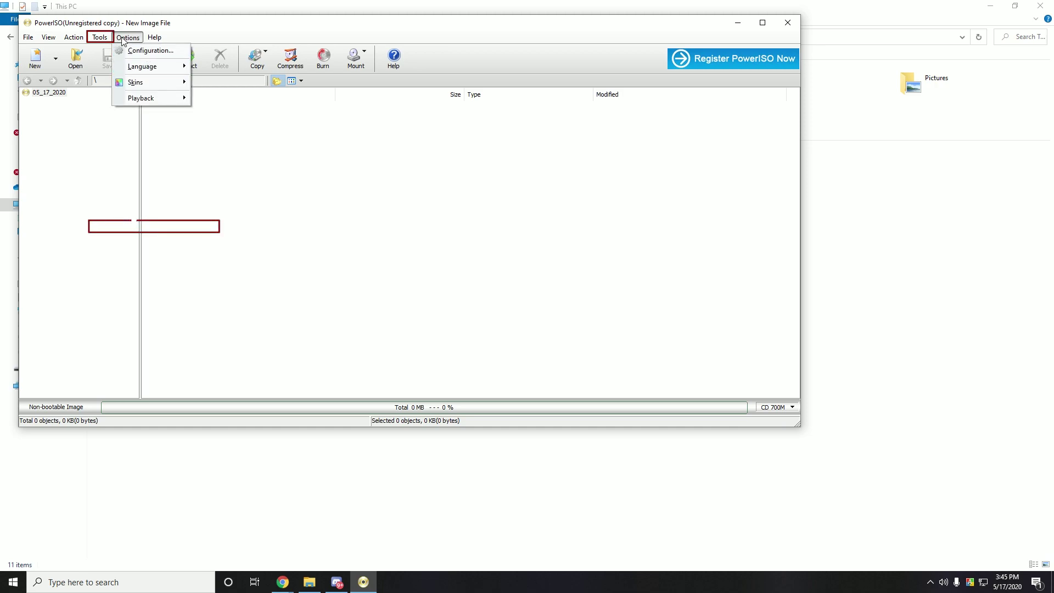
pyautogui.moveTo(100, 37)
pyautogui.click(148, 226)
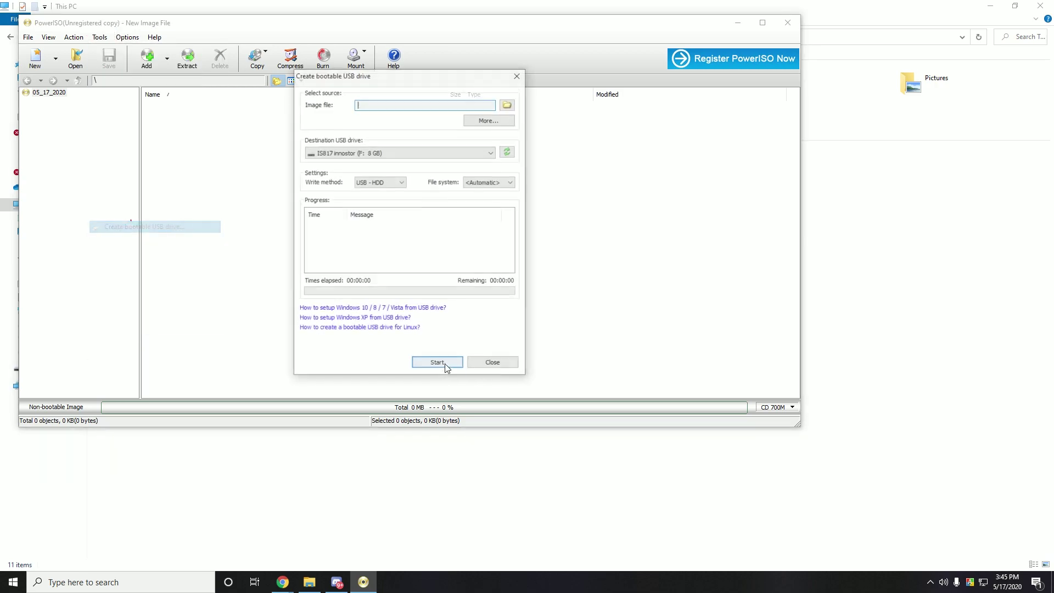
pyautogui.click(432, 153)
pyautogui.click(475, 162)
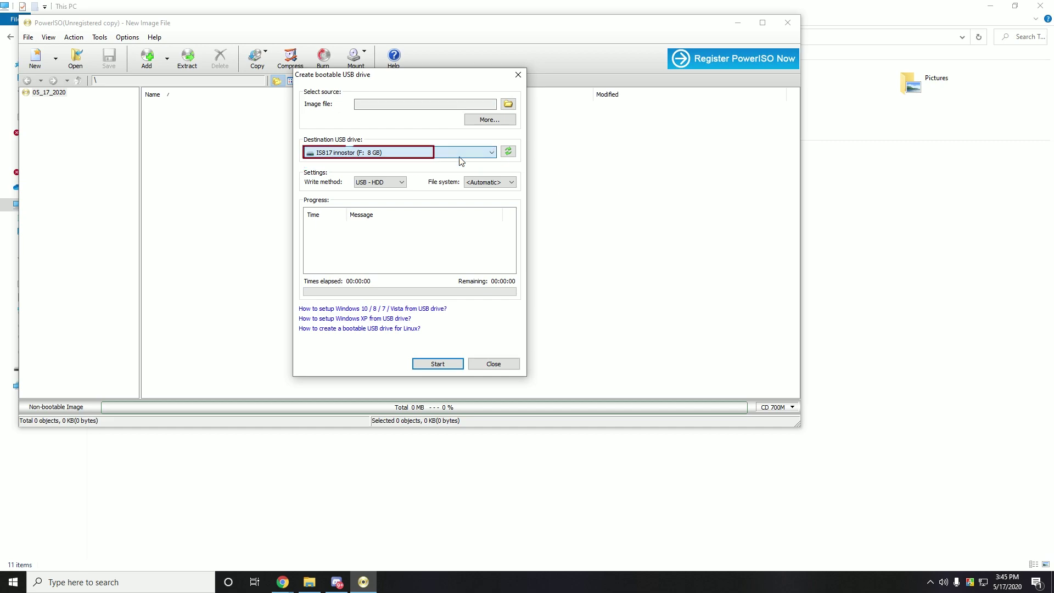
# Write ubuntu-20.04-desktop-amd64.iso to the USB drive, confirm overwriting, and close when finished
pyautogui.click(508, 104)
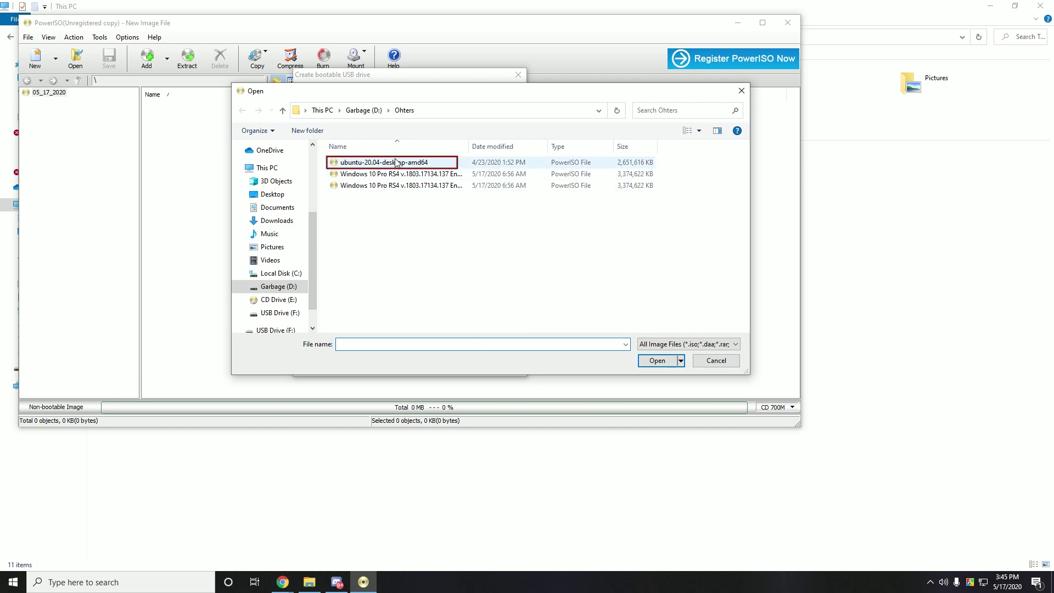
pyautogui.click(395, 162)
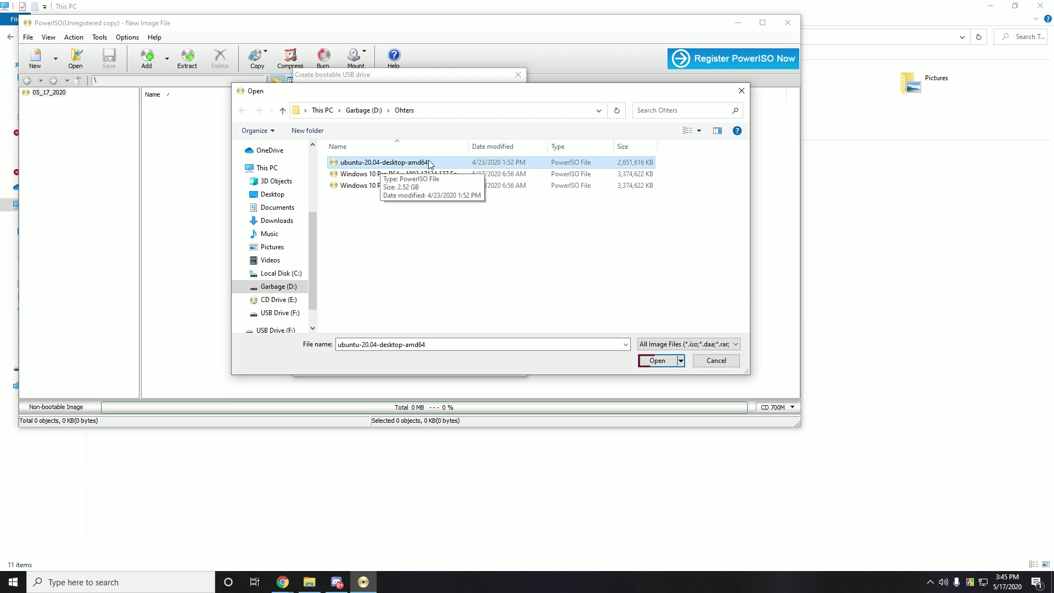
pyautogui.doubleClick(409, 165)
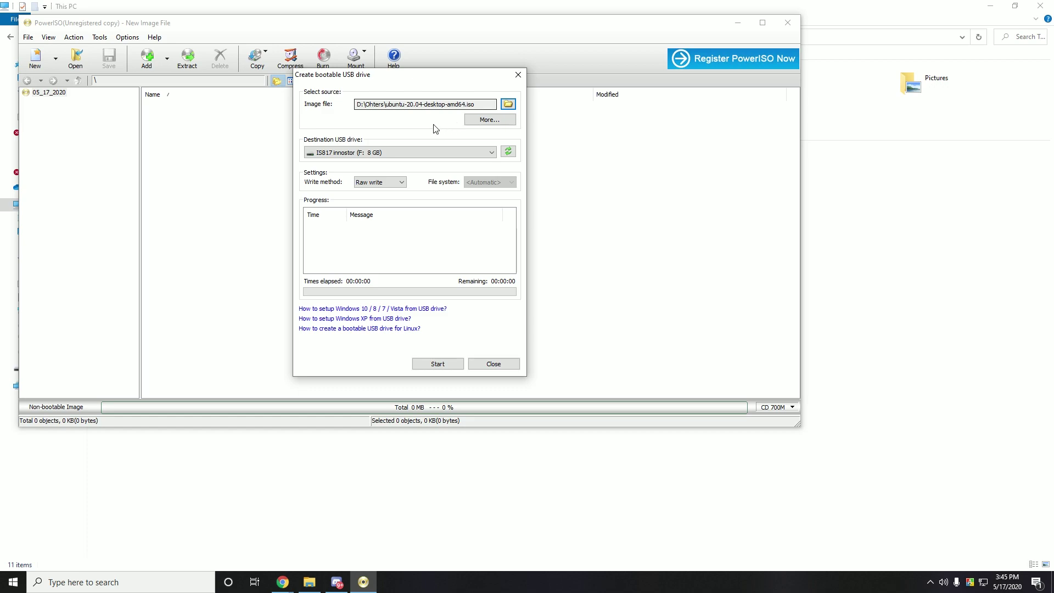
pyautogui.click(437, 362)
pyautogui.click(565, 333)
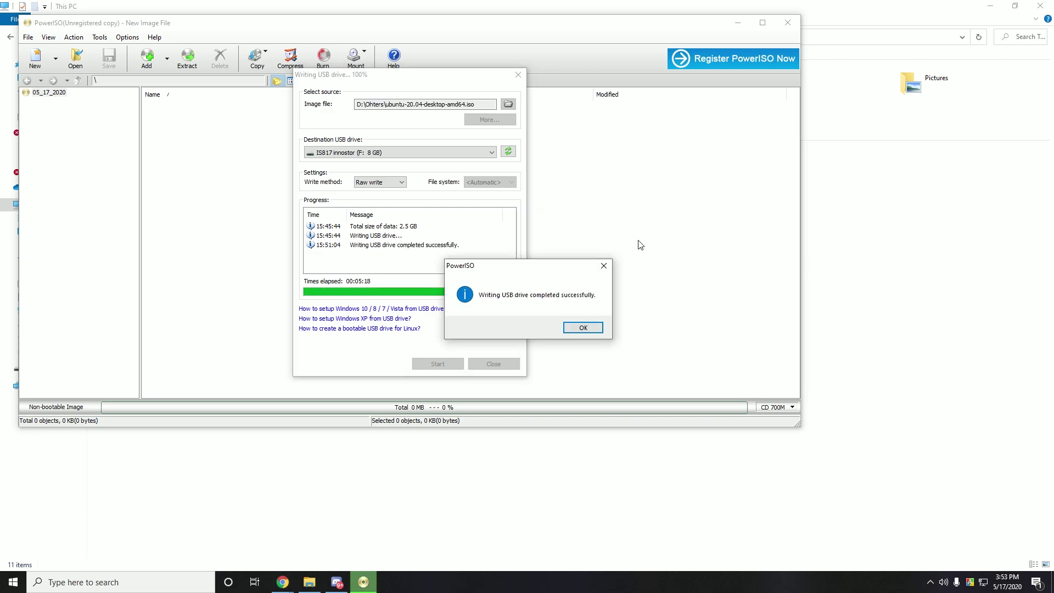
pyautogui.click(599, 328)
pyautogui.click(494, 364)
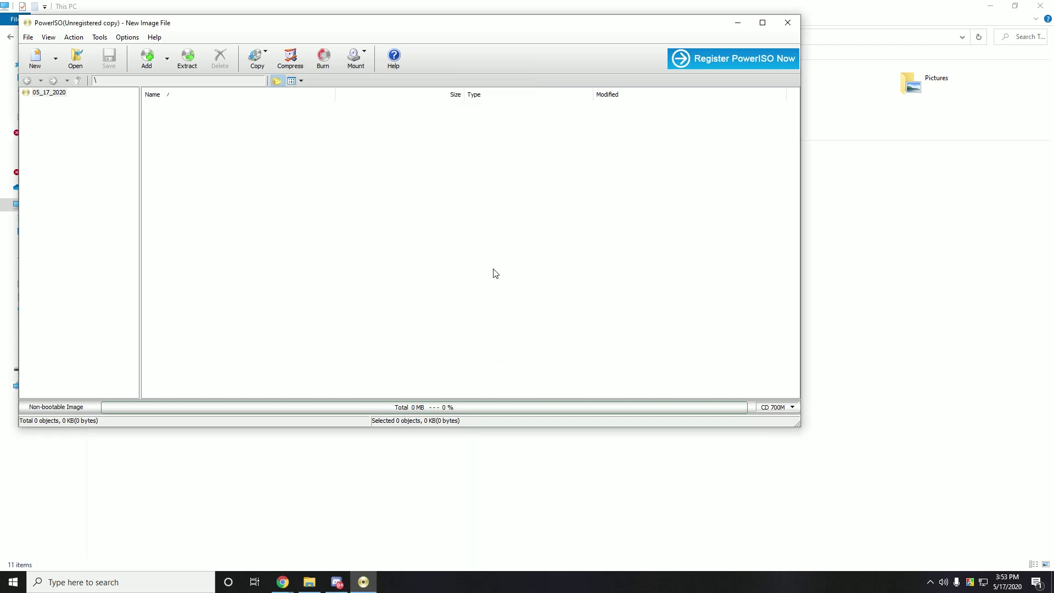
# Exit PowerISO using its title-bar close button
pyautogui.click(788, 23)
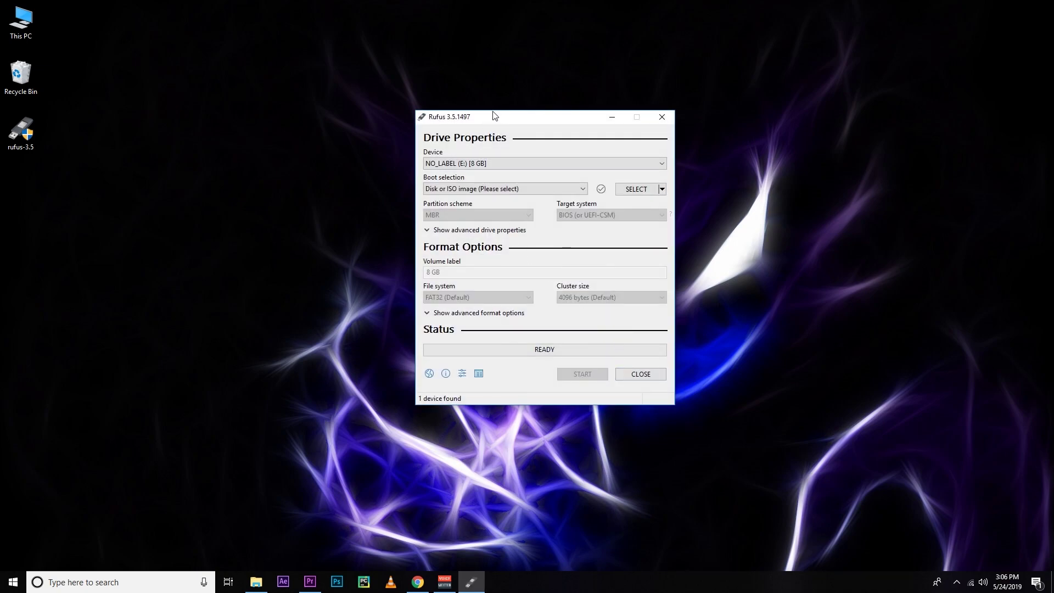
# Keep NO_LABEL (E:) and BIOS or UEFI, load the ubuntu-19.04 desktop ISO, then close Rufus
pyautogui.moveTo(495, 115); pyautogui.dragTo(414, 115)
pyautogui.click(413, 164)
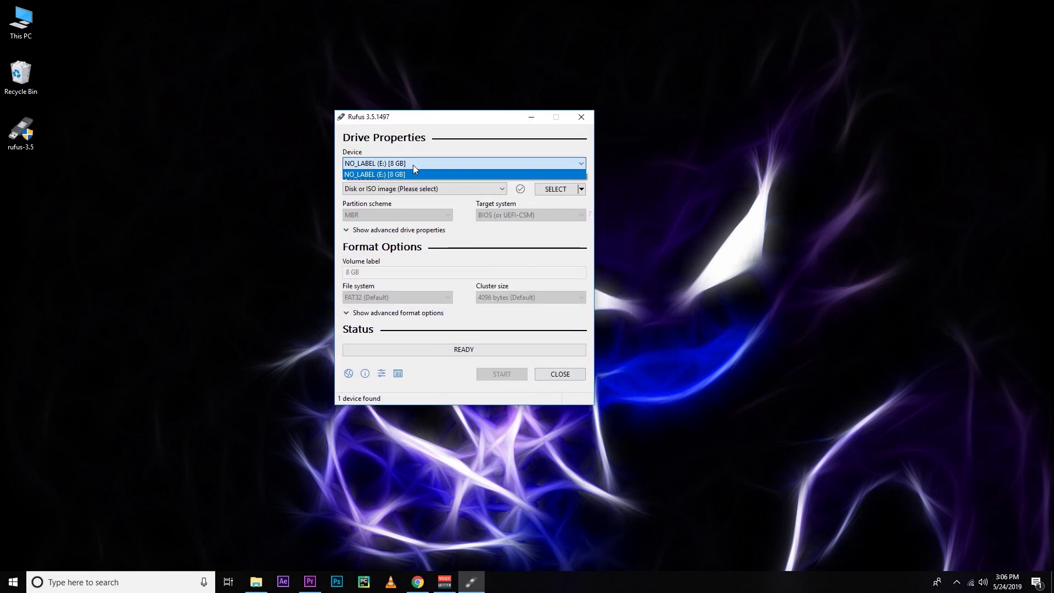
pyautogui.click(413, 164)
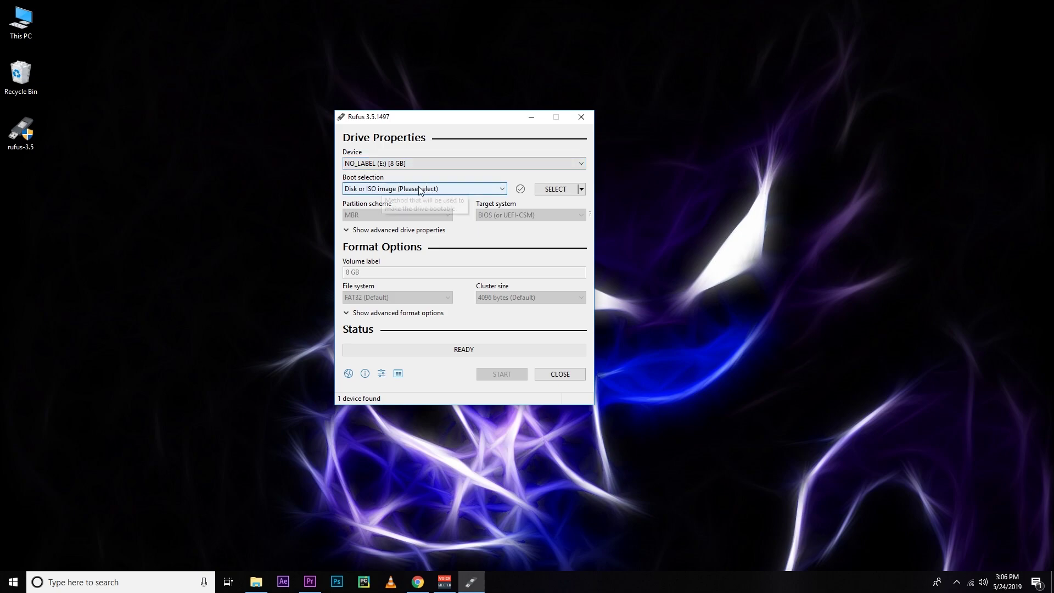
pyautogui.click(421, 190)
pyautogui.click(421, 190)
pyautogui.click(544, 190)
pyautogui.doubleClick(463, 204)
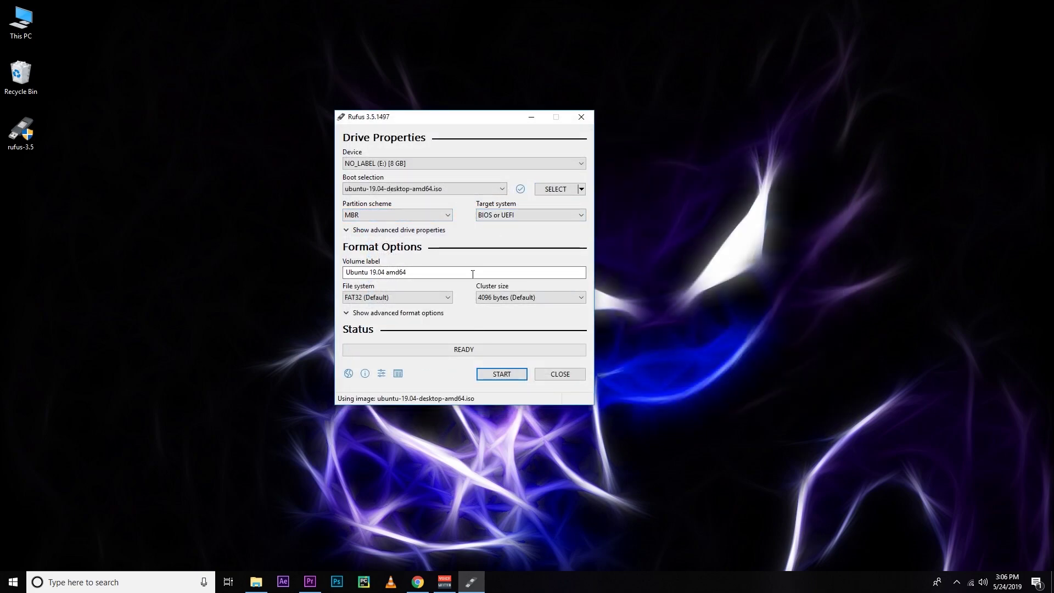
pyautogui.click(490, 216)
pyautogui.click(490, 217)
pyautogui.click(558, 378)
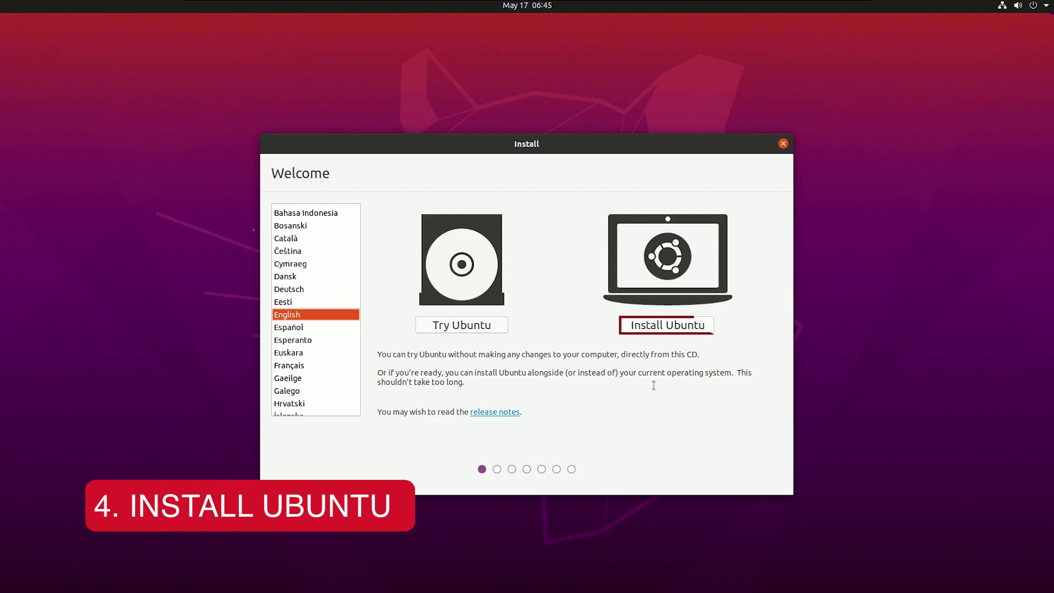
# Choose Install Ubuntu and accept the English (US) keyboard layout
pyautogui.click(667, 328)
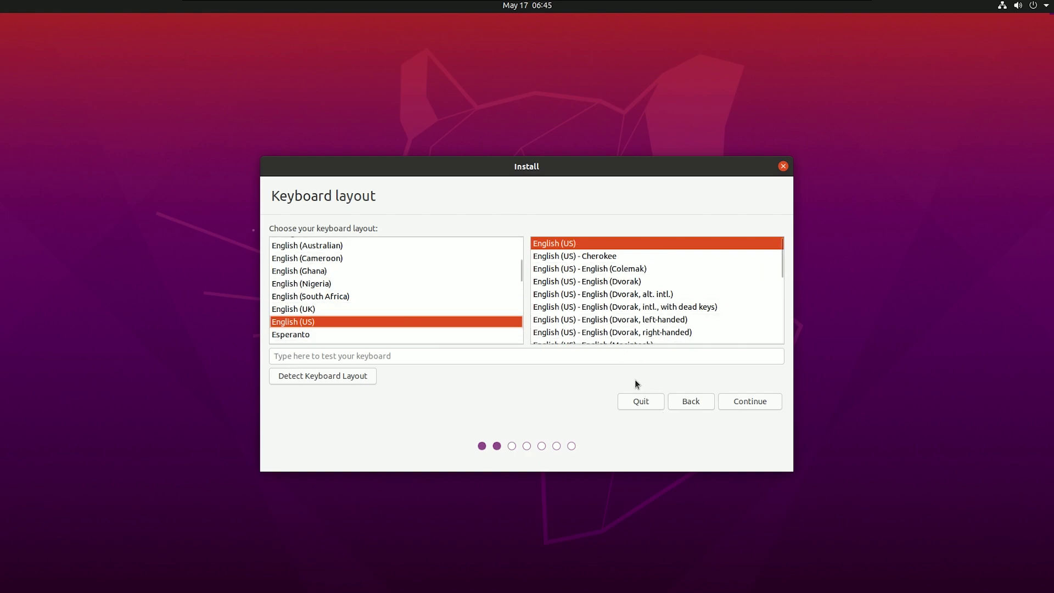
pyautogui.click(757, 403)
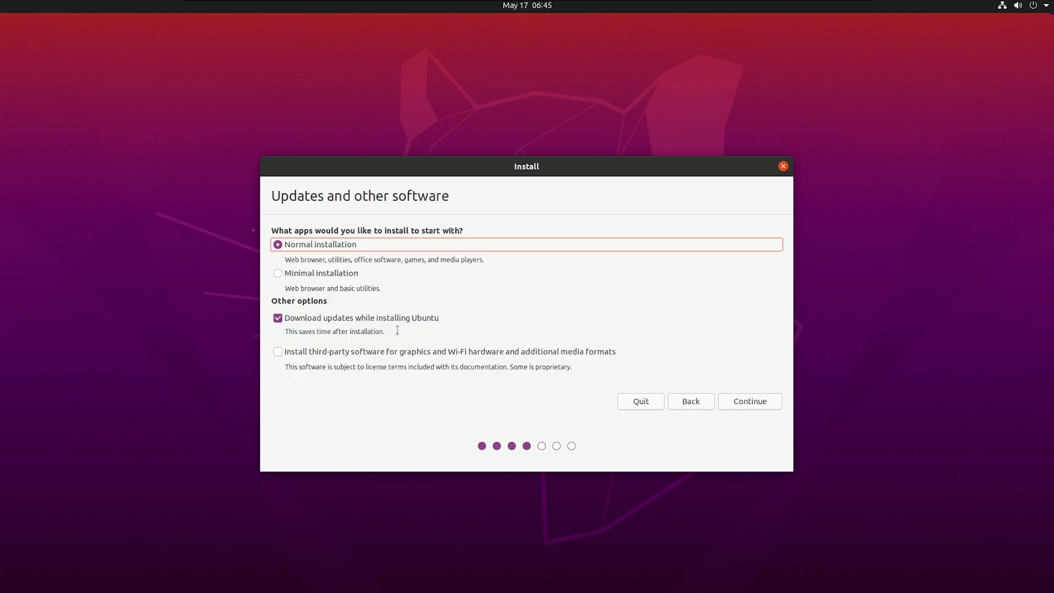
# Enable third-party software for graphics, Wi-Fi and media formats, then continue
pyautogui.click(276, 353)
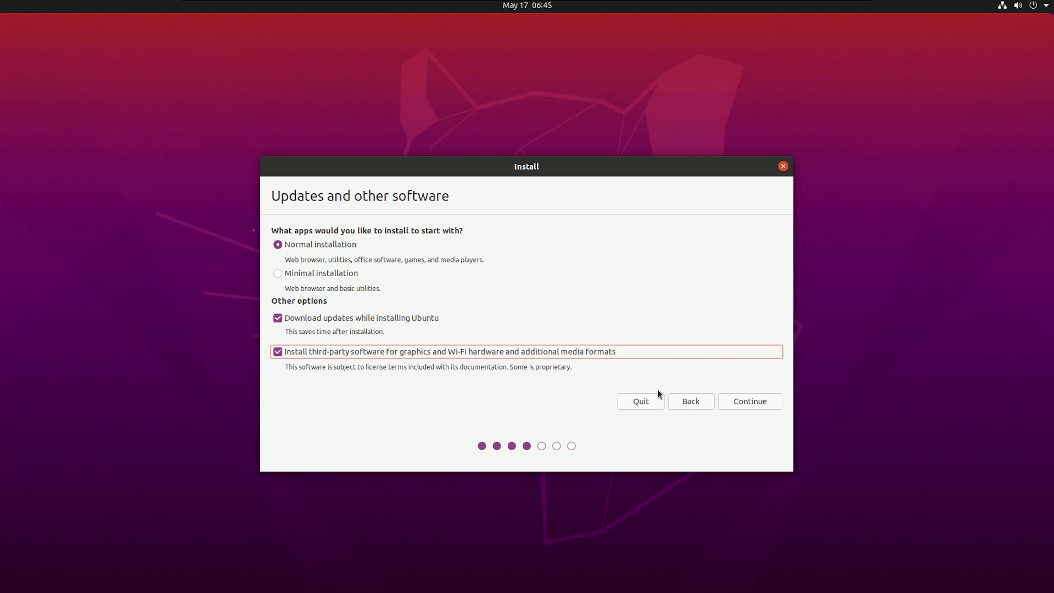
pyautogui.click(732, 404)
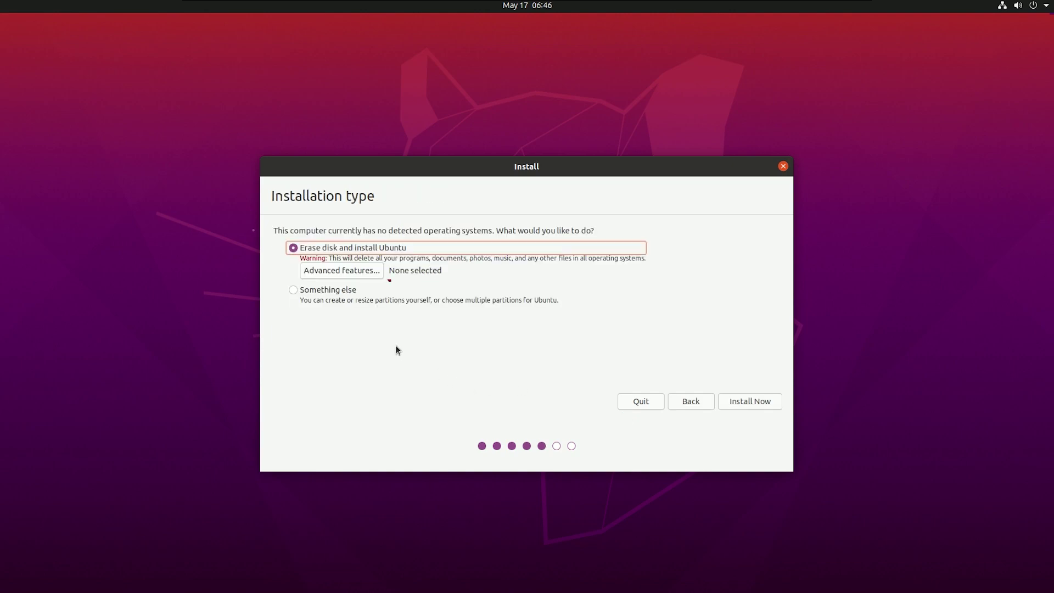
# Pick 'Something else' to partition /dev/sda manually
pyautogui.click(299, 292)
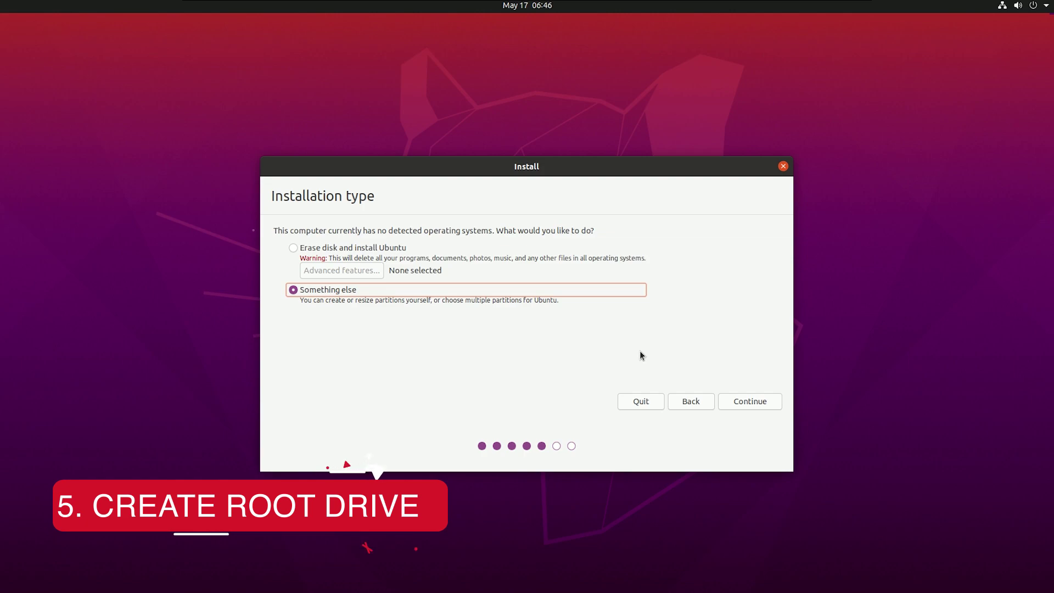
pyautogui.click(740, 400)
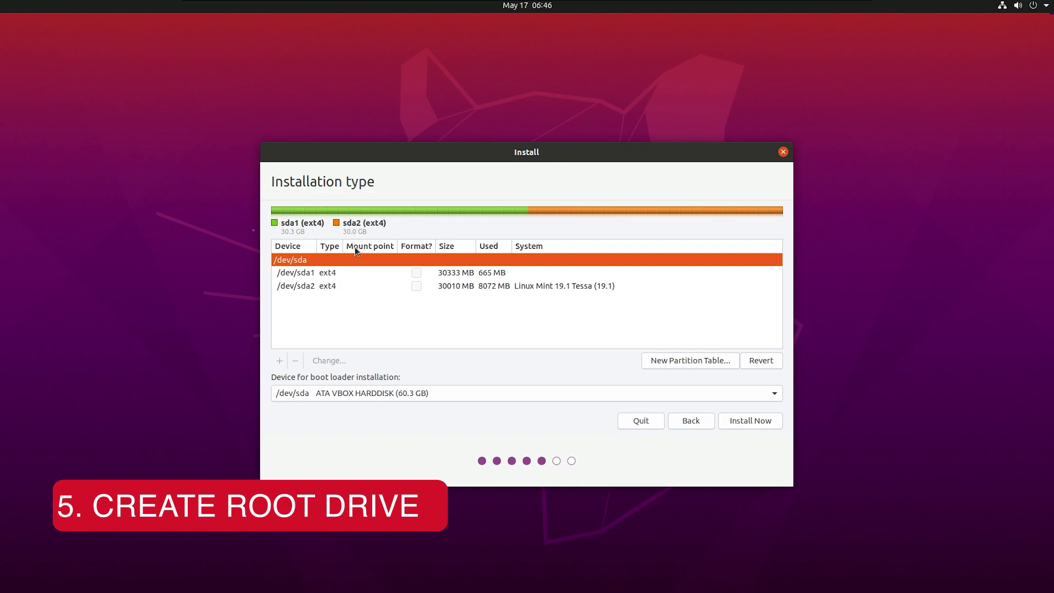
# Delete the /dev/sda2 ext4 partition
pyautogui.click(364, 272)
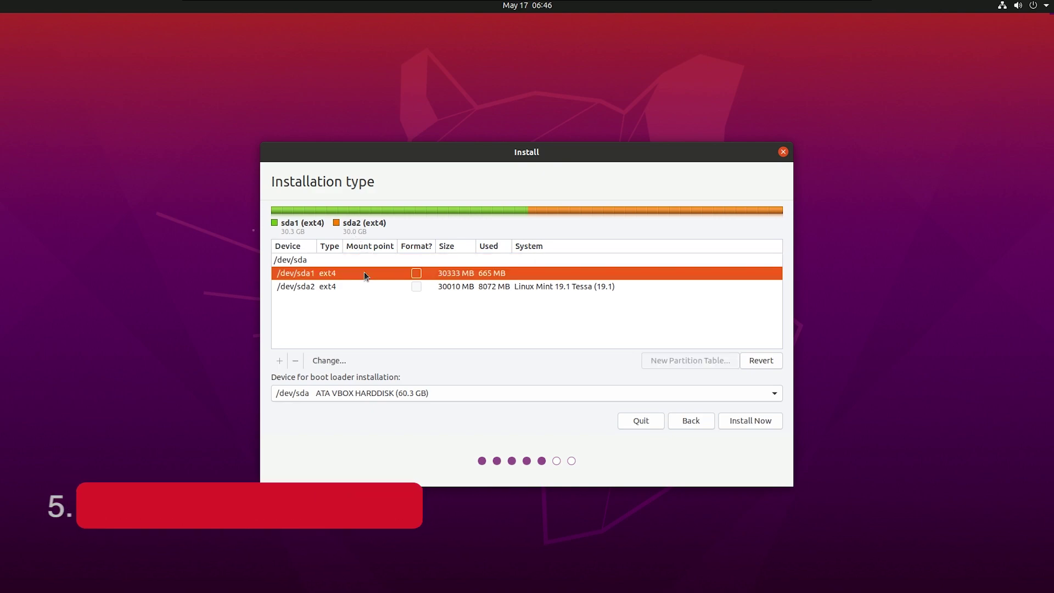
pyautogui.click(364, 286)
pyautogui.click(348, 273)
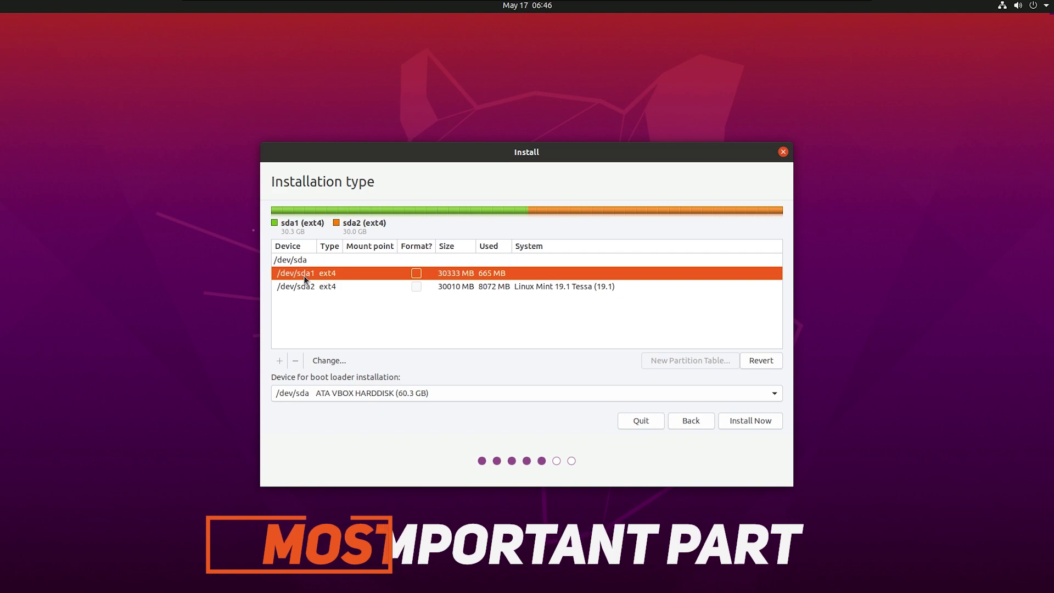
pyautogui.click(308, 288)
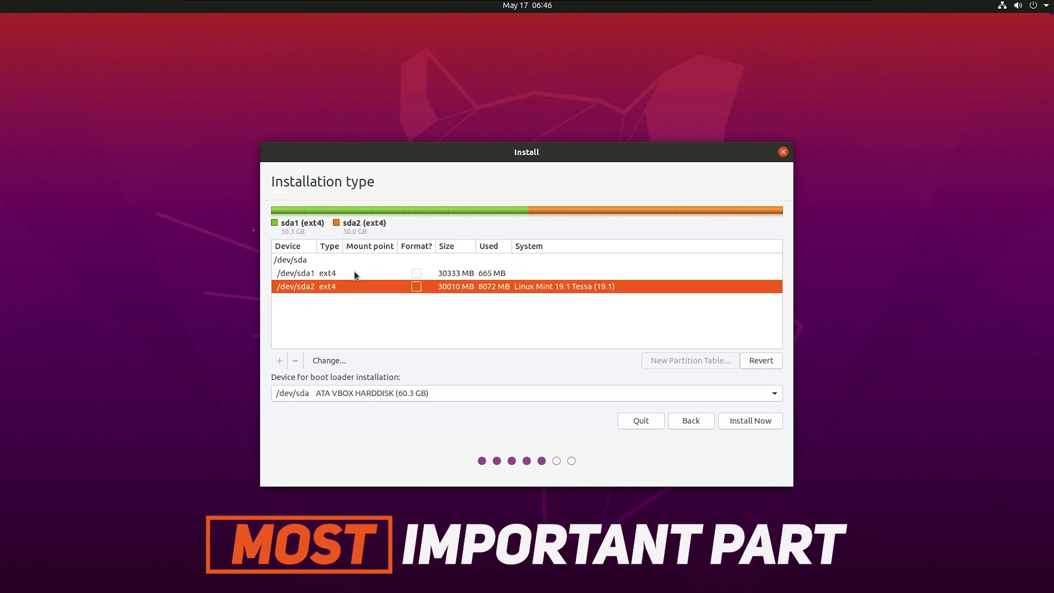
pyautogui.click(354, 273)
pyautogui.click(336, 263)
pyautogui.click(335, 273)
pyautogui.click(343, 284)
pyautogui.click(294, 362)
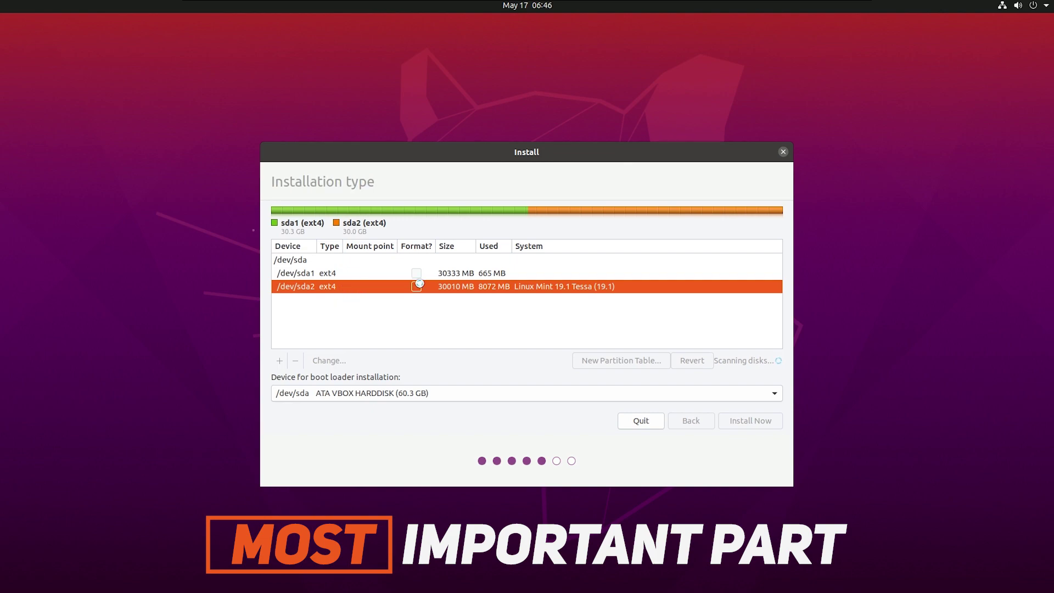
# Check the freed space and select /dev/sda1 for removal
pyautogui.click(354, 284)
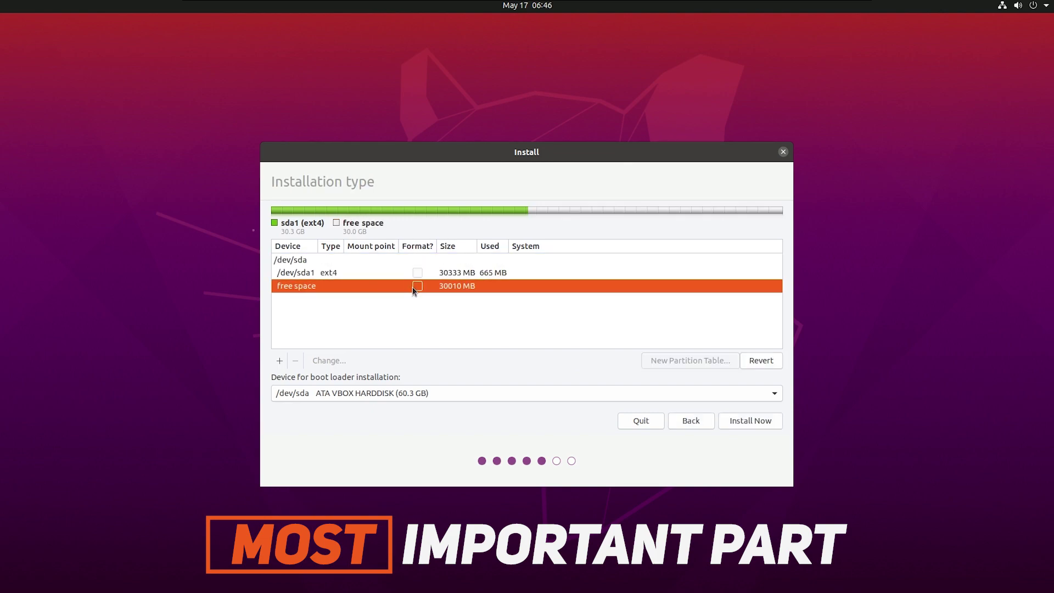
pyautogui.click(372, 273)
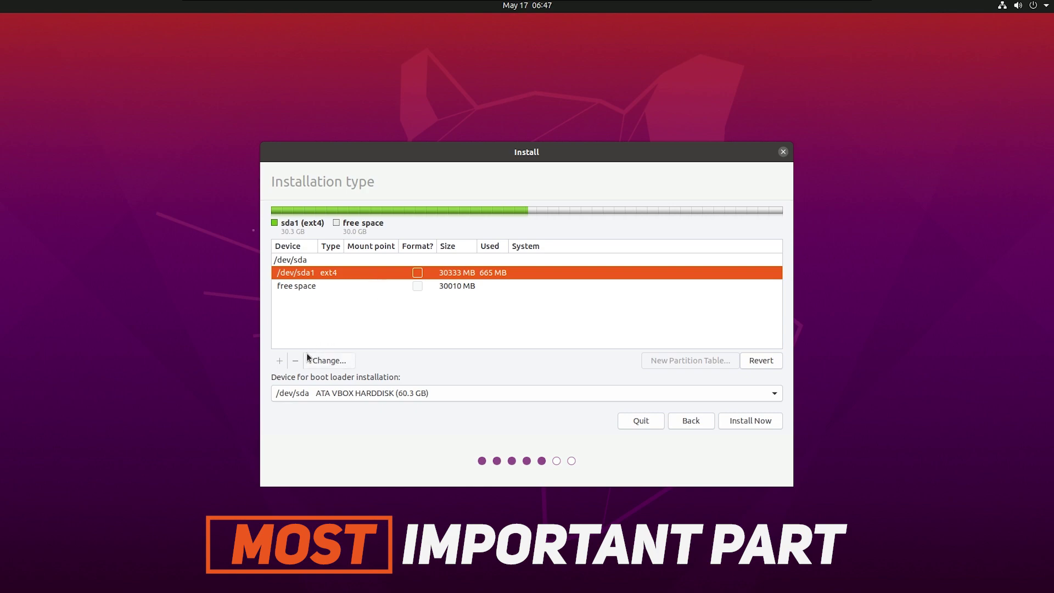
pyautogui.click(348, 287)
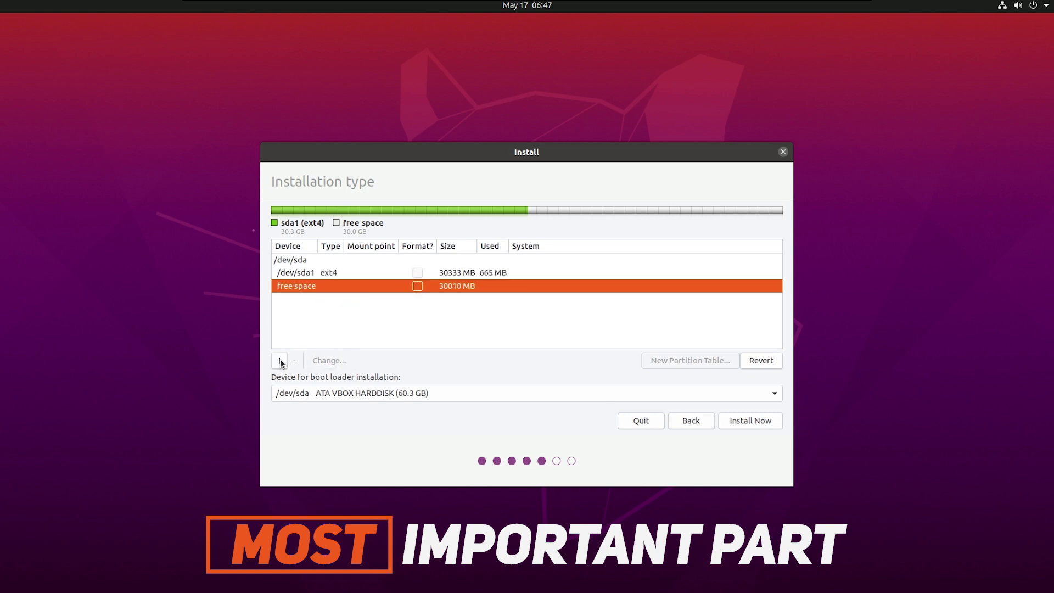
pyautogui.click(334, 273)
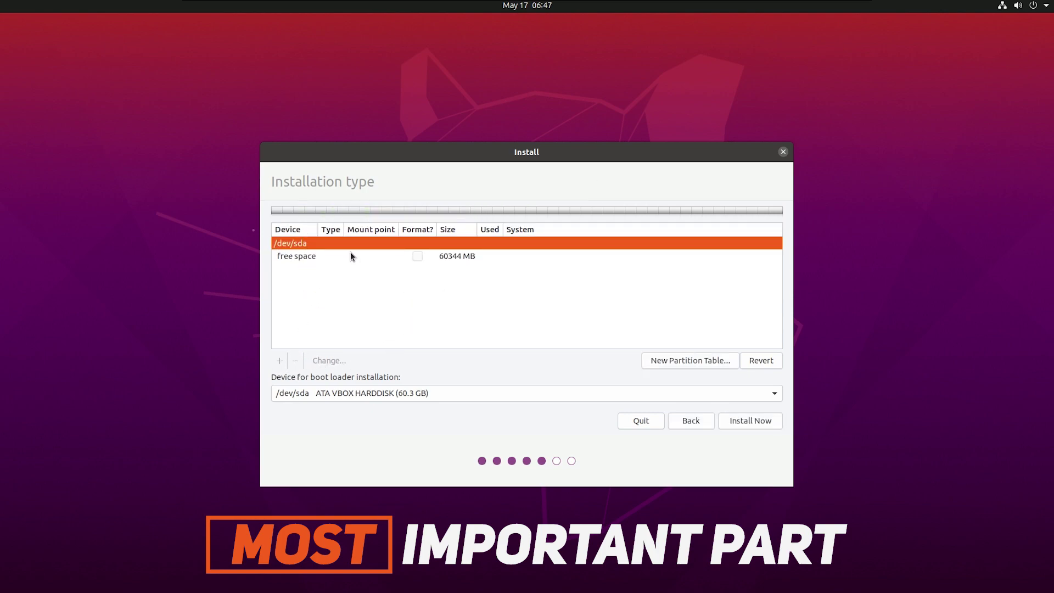
# Start a new partition in the 60344 MB free space and enter its size
pyautogui.click(351, 256)
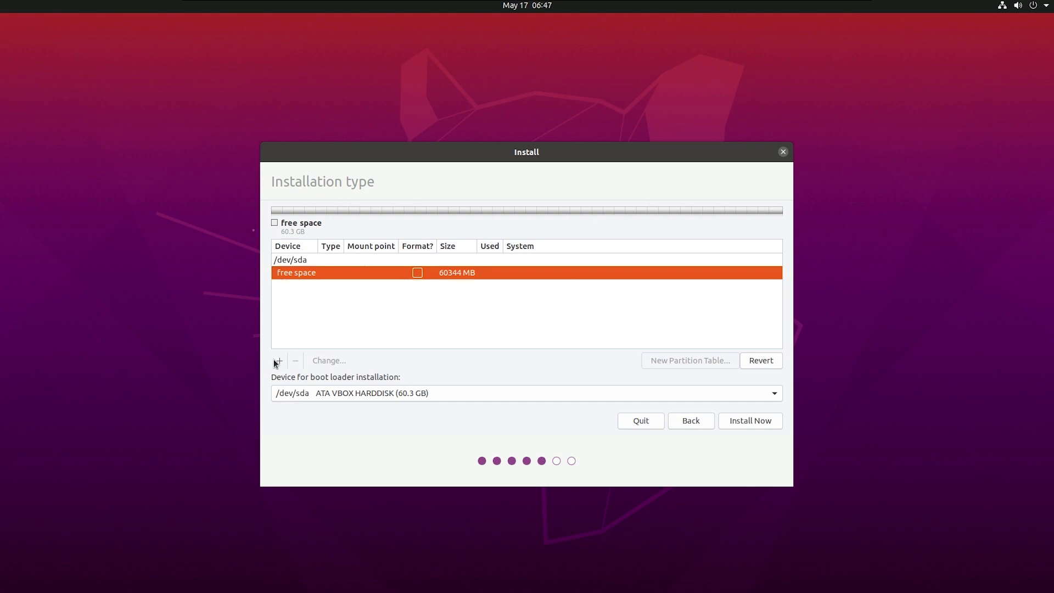
pyautogui.click(279, 361)
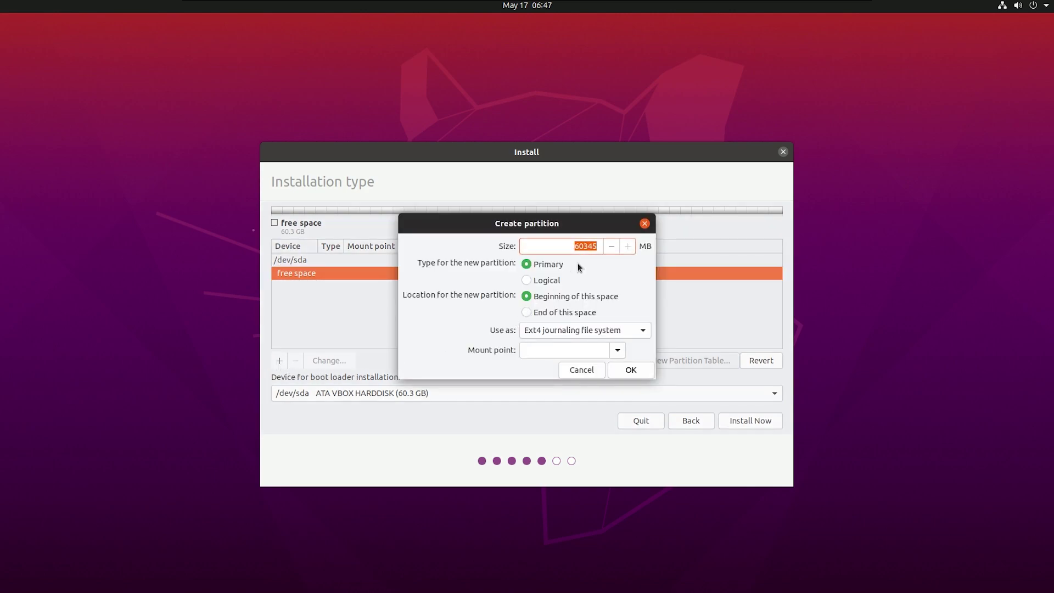
pyautogui.click(585, 247)
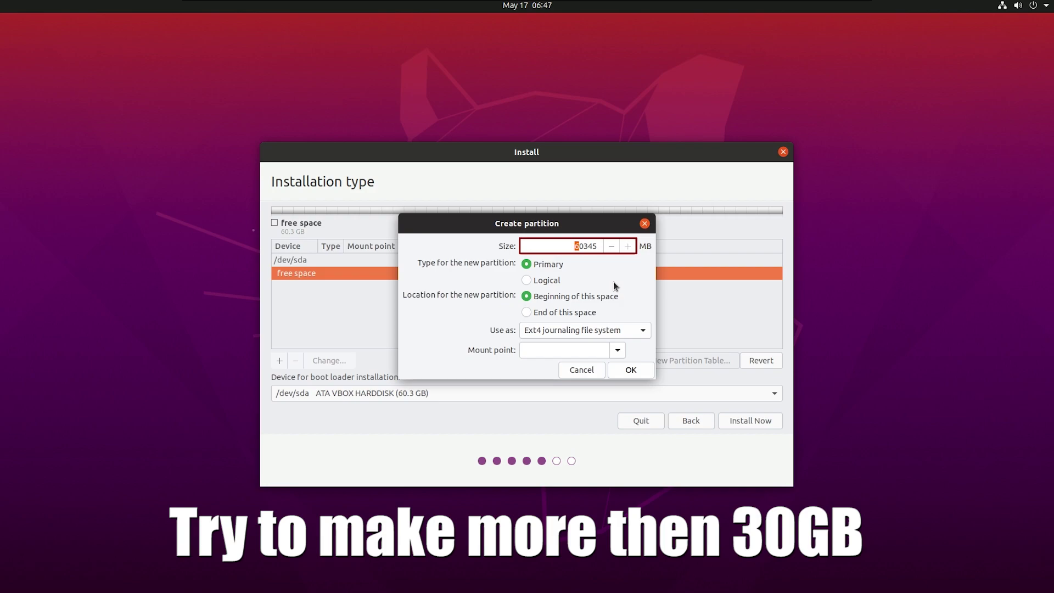
pyautogui.write('3')
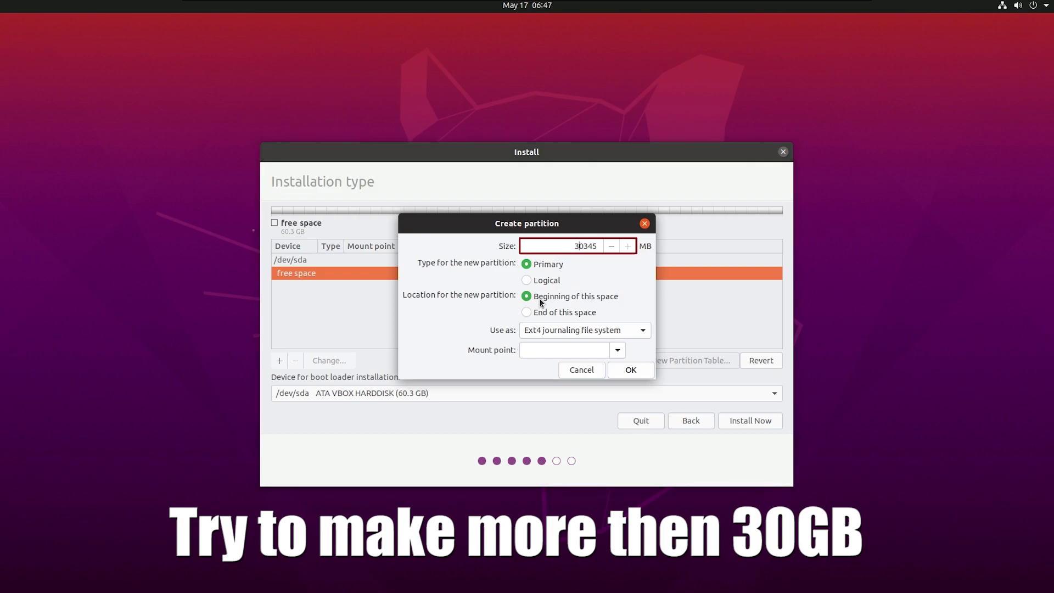
# Make it an Ext4 partition mounted at / and confirm the 30345 MB root partition
pyautogui.click(556, 331)
pyautogui.click(557, 333)
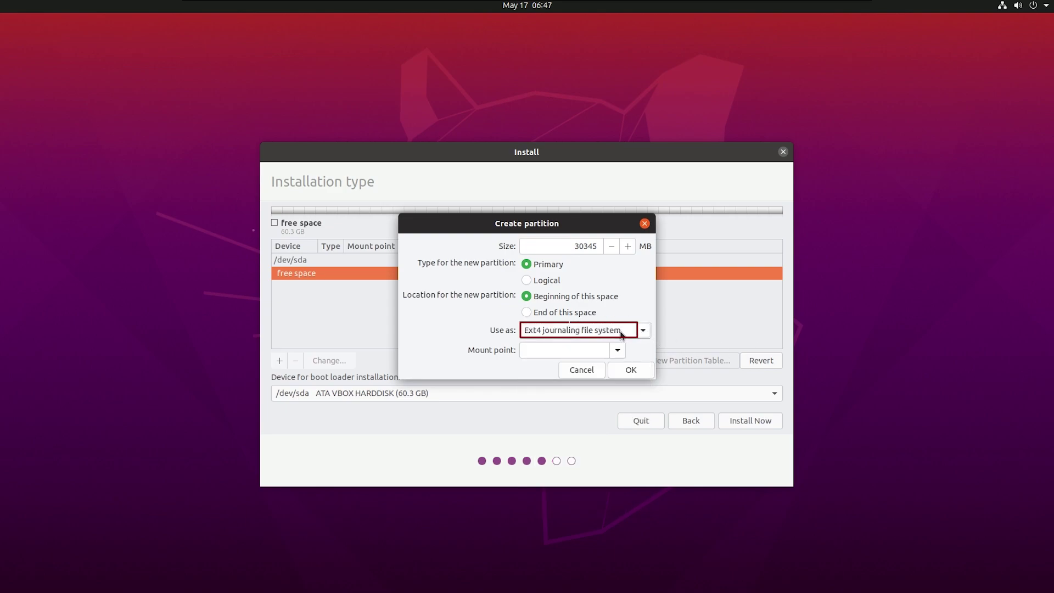
pyautogui.click(618, 350)
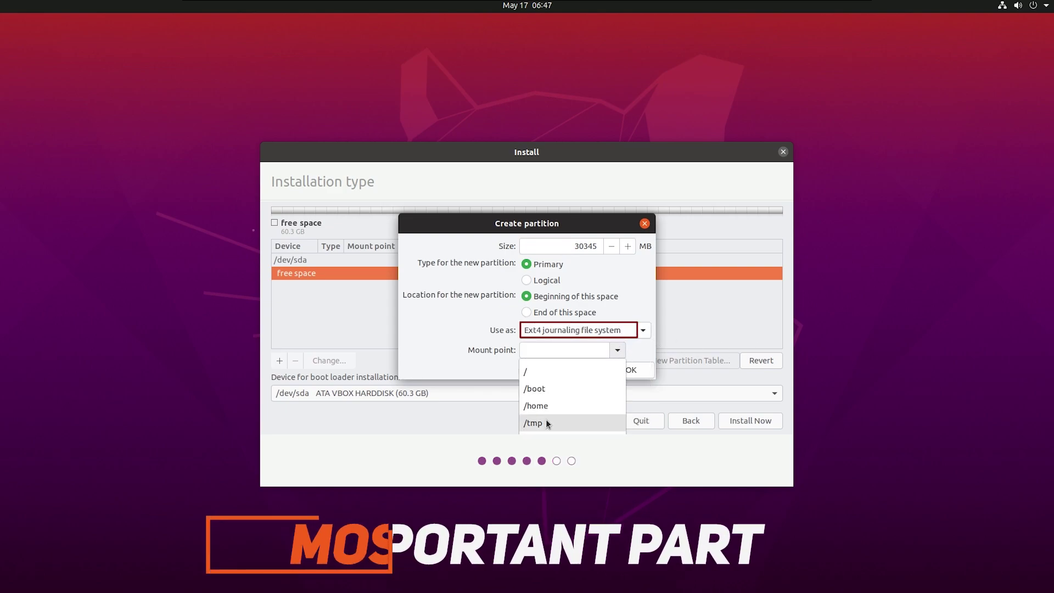
pyautogui.click(544, 405)
pyautogui.click(620, 351)
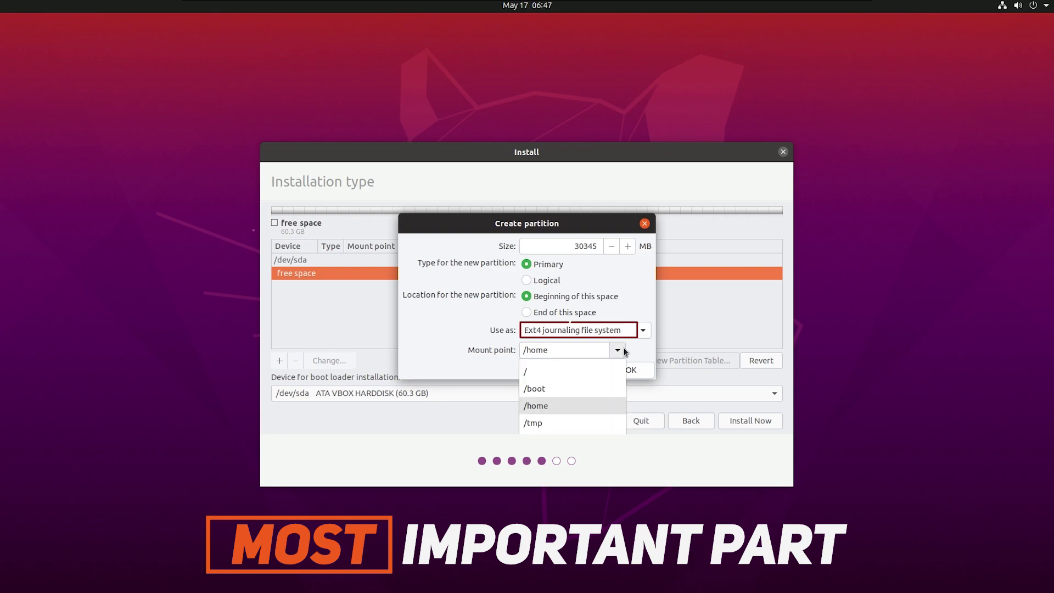
pyautogui.click(556, 365)
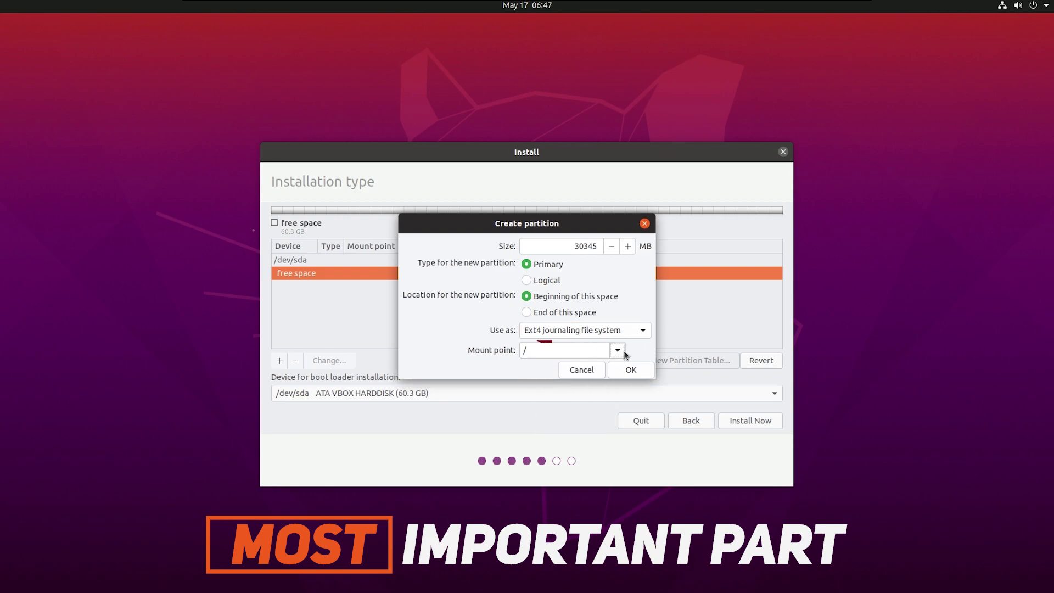
pyautogui.doubleClick(542, 350)
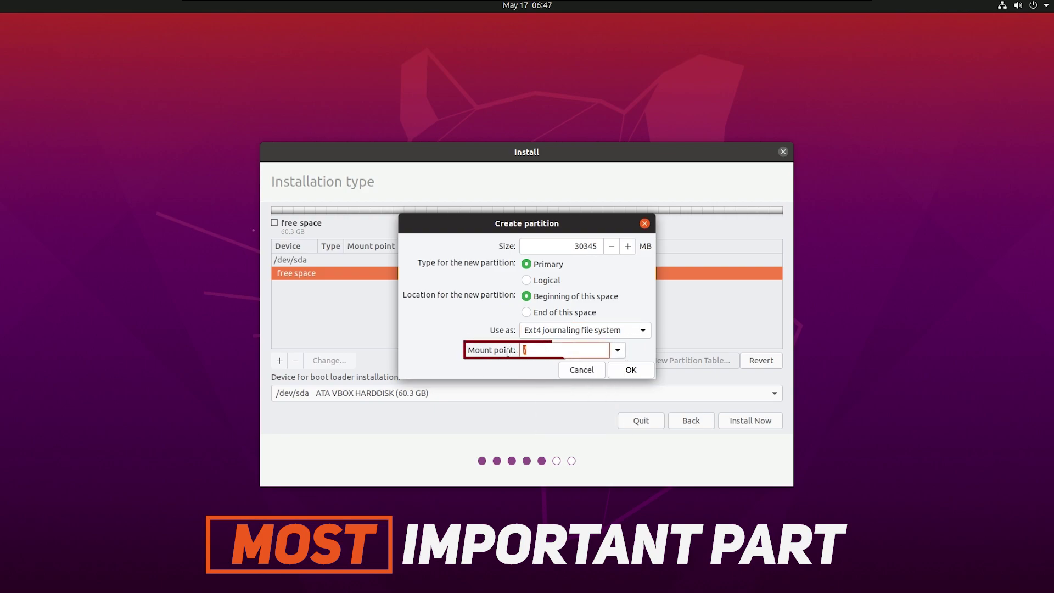
pyautogui.click(631, 370)
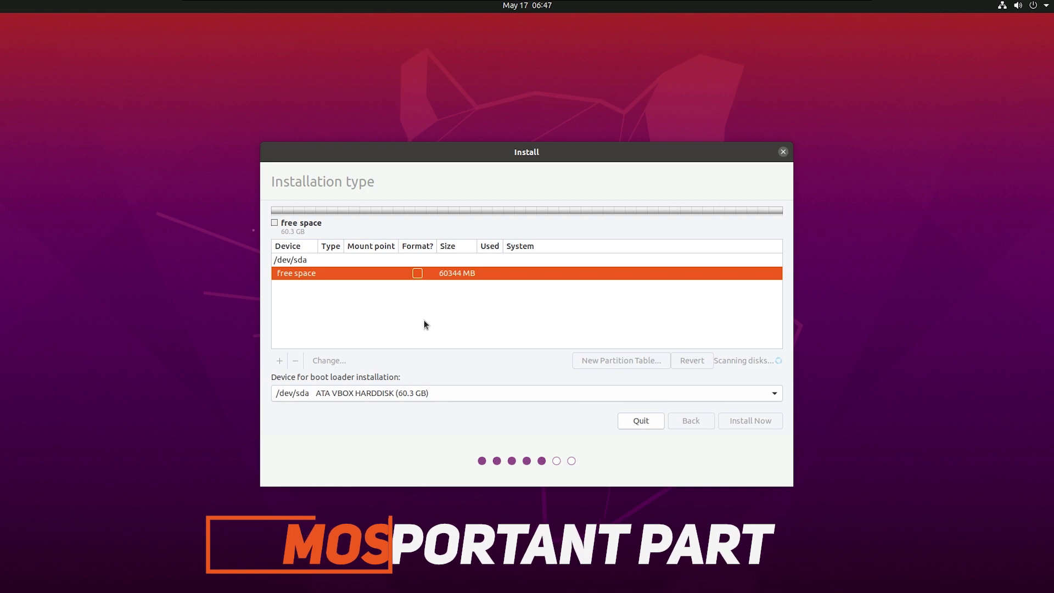
# Create a new primary Ext4 partition in the remaining free space, mounted at /home
pyautogui.click(352, 275)
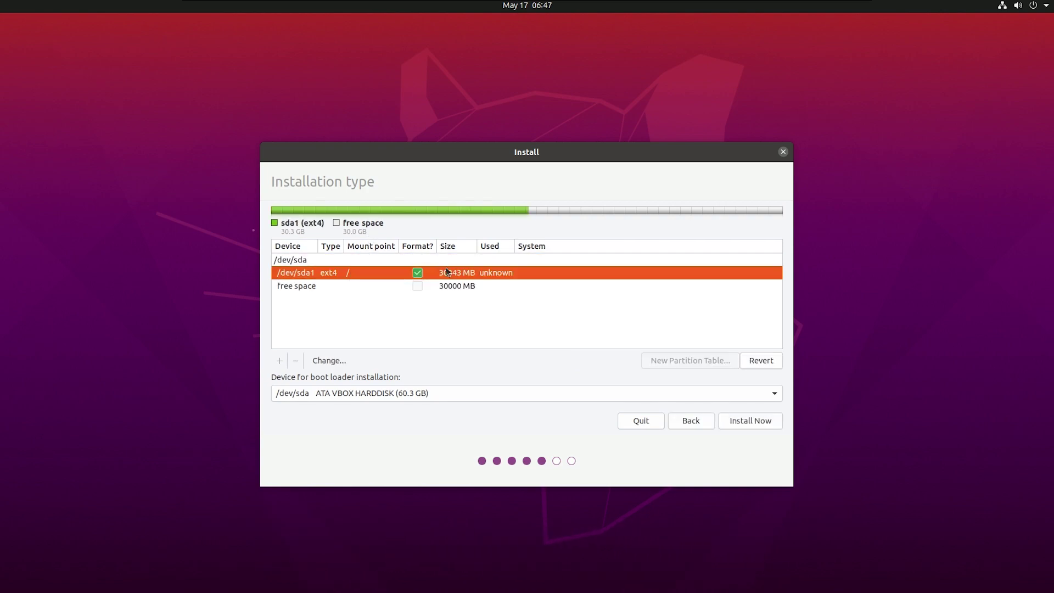
pyautogui.click(330, 287)
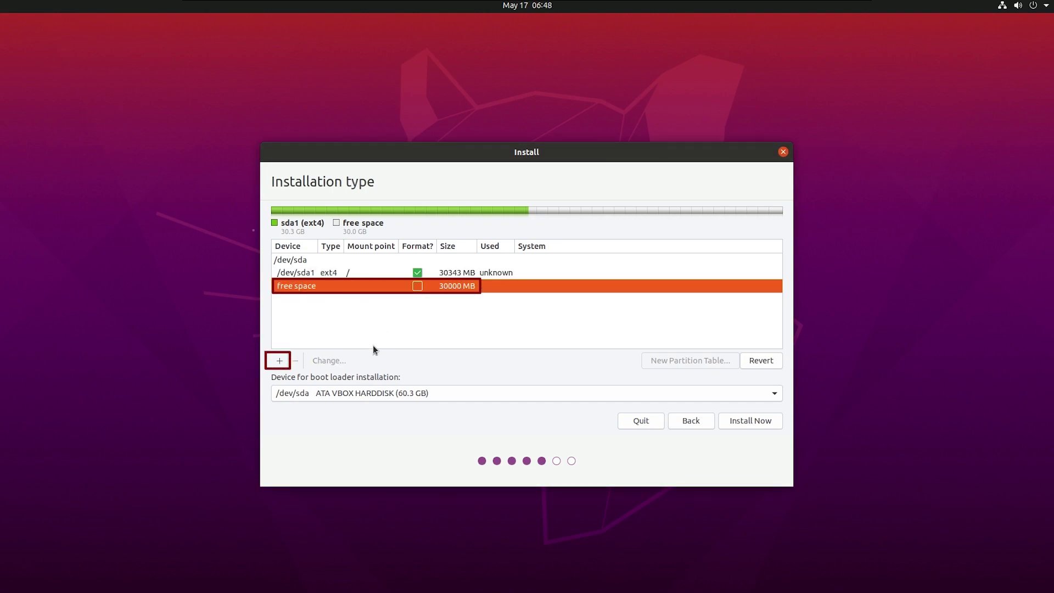
pyautogui.click(280, 360)
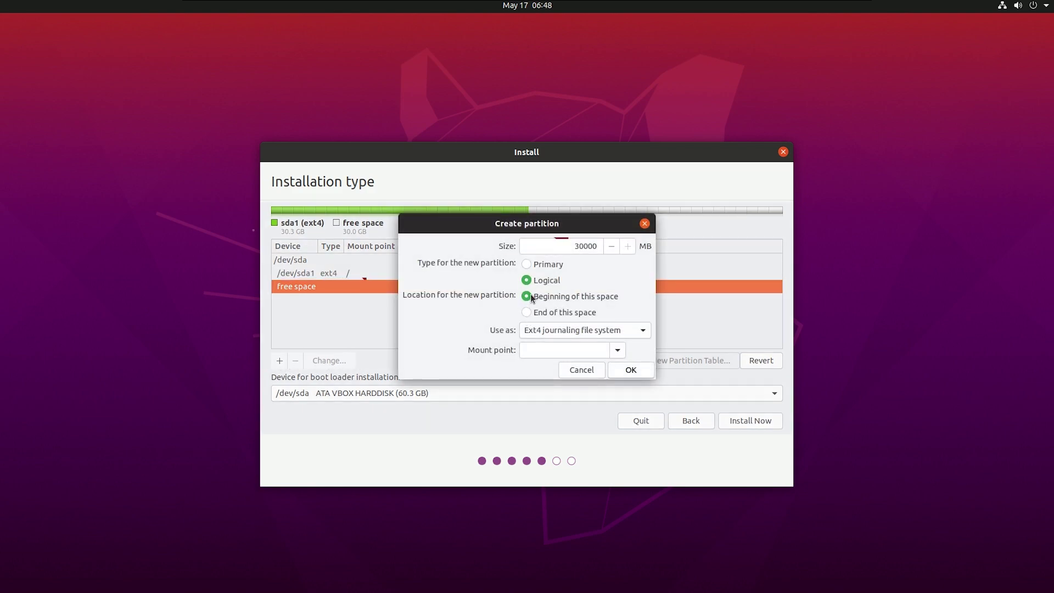
pyautogui.click(546, 267)
pyautogui.click(565, 329)
pyautogui.click(565, 332)
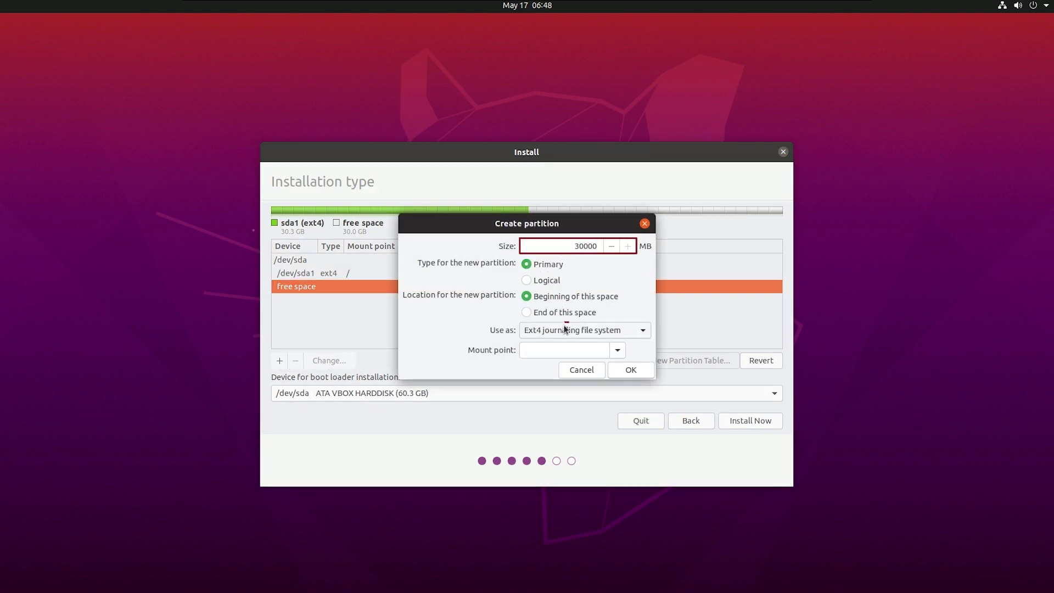
pyautogui.click(604, 328)
pyautogui.click(604, 329)
pyautogui.click(610, 351)
pyautogui.click(614, 351)
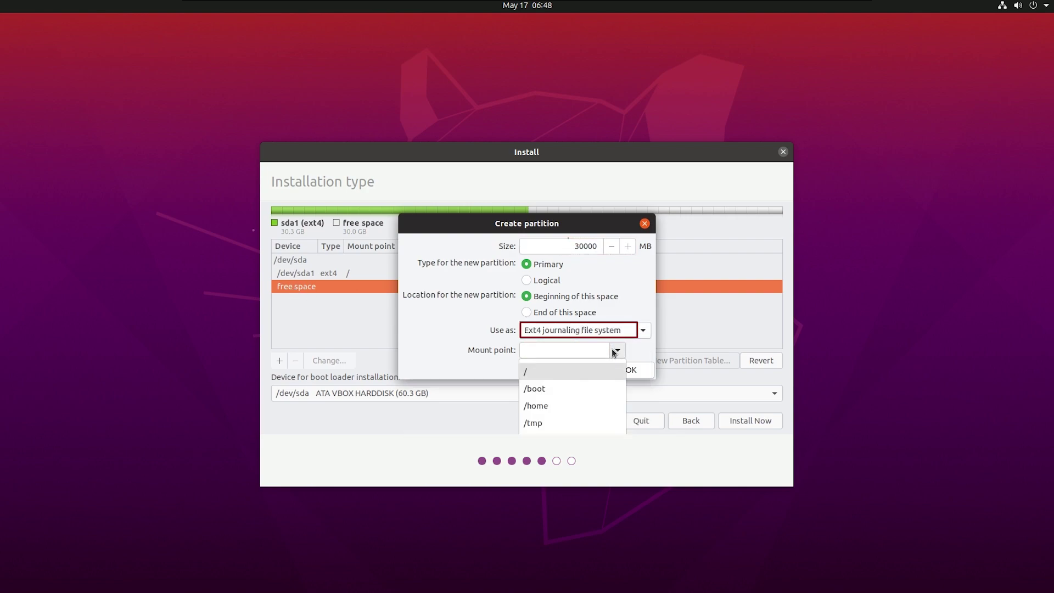
pyautogui.click(582, 406)
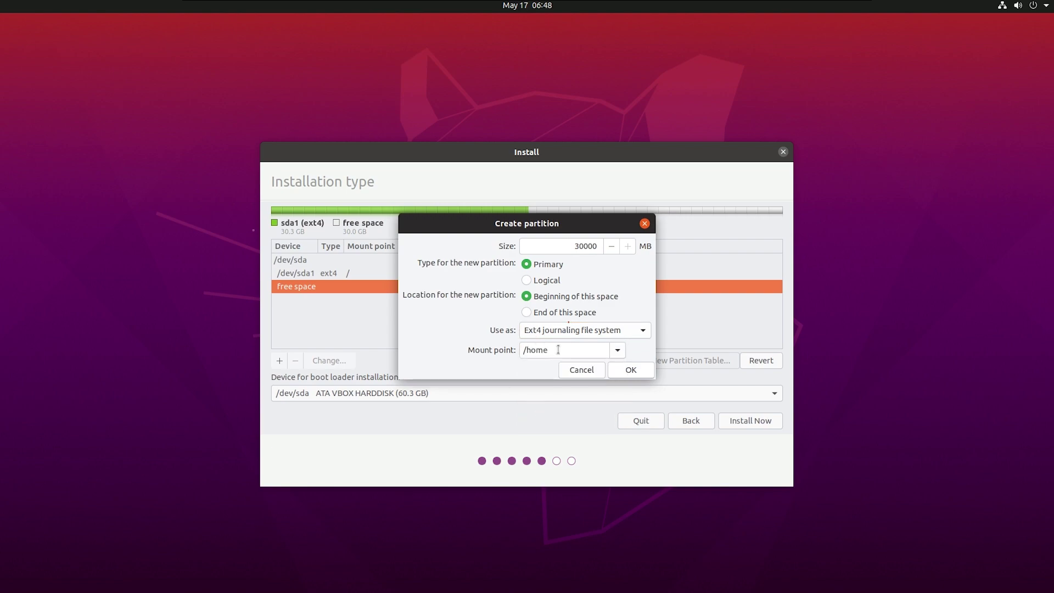
# Revert the file system from swap back to Ext4, keep /home, and confirm the 29999 MB partition
pyautogui.click(621, 331)
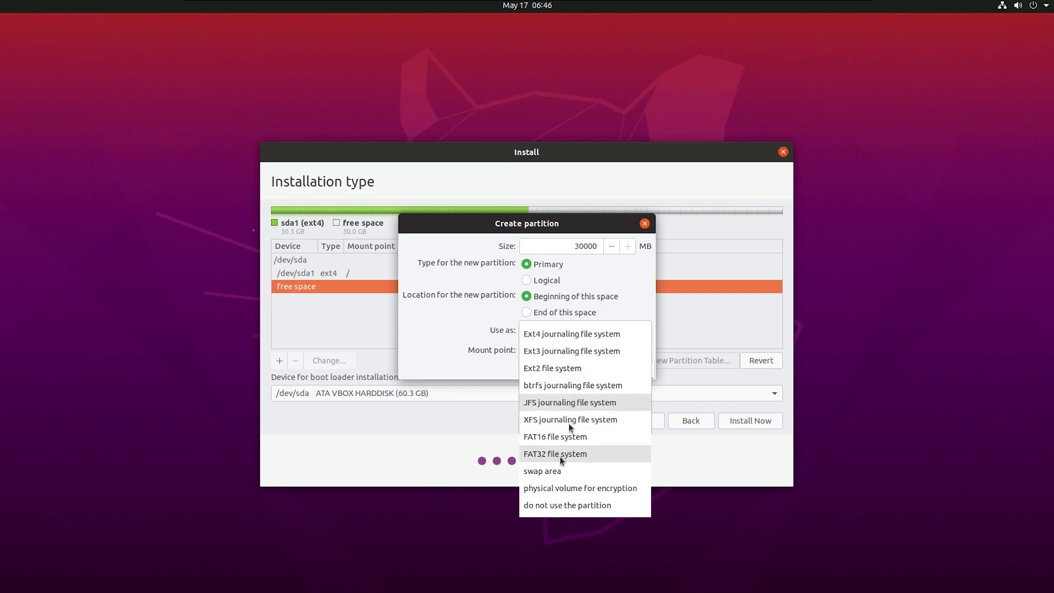
pyautogui.click(562, 472)
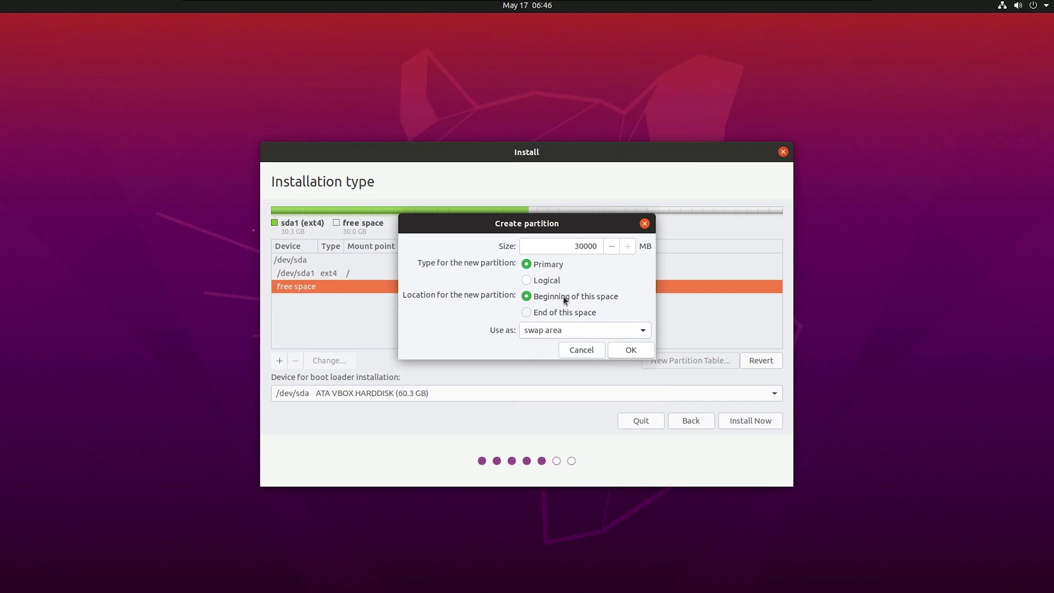
pyautogui.click(571, 329)
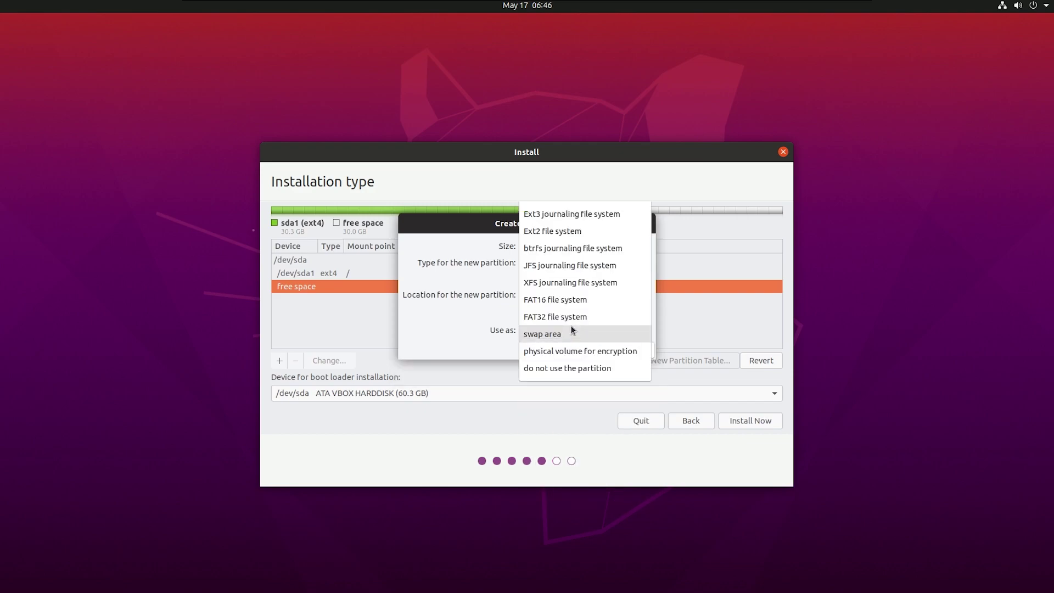
pyautogui.click(556, 210)
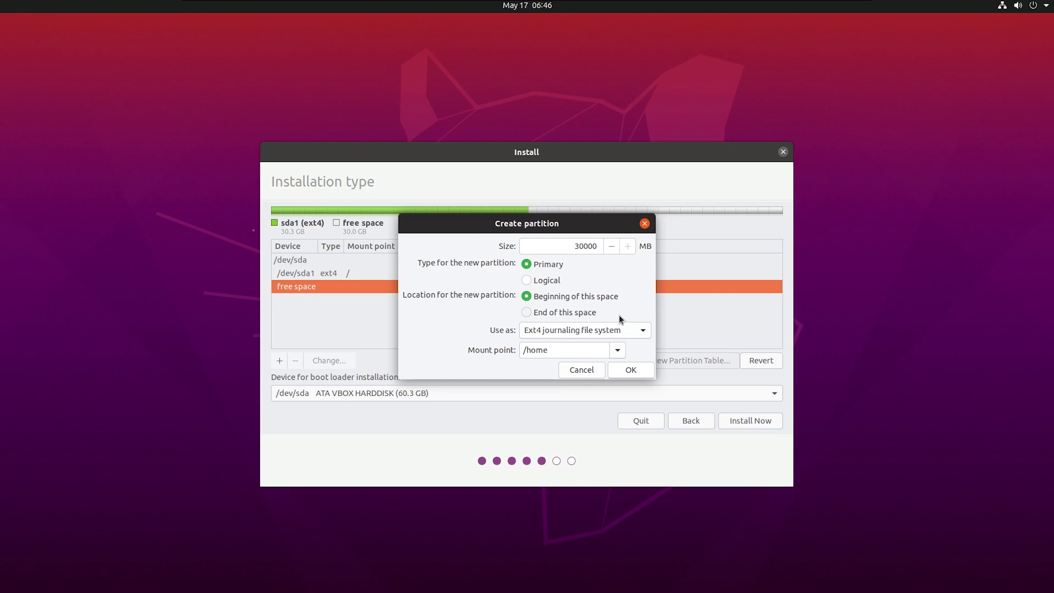
pyautogui.moveTo(563, 226); pyautogui.dragTo(569, 226)
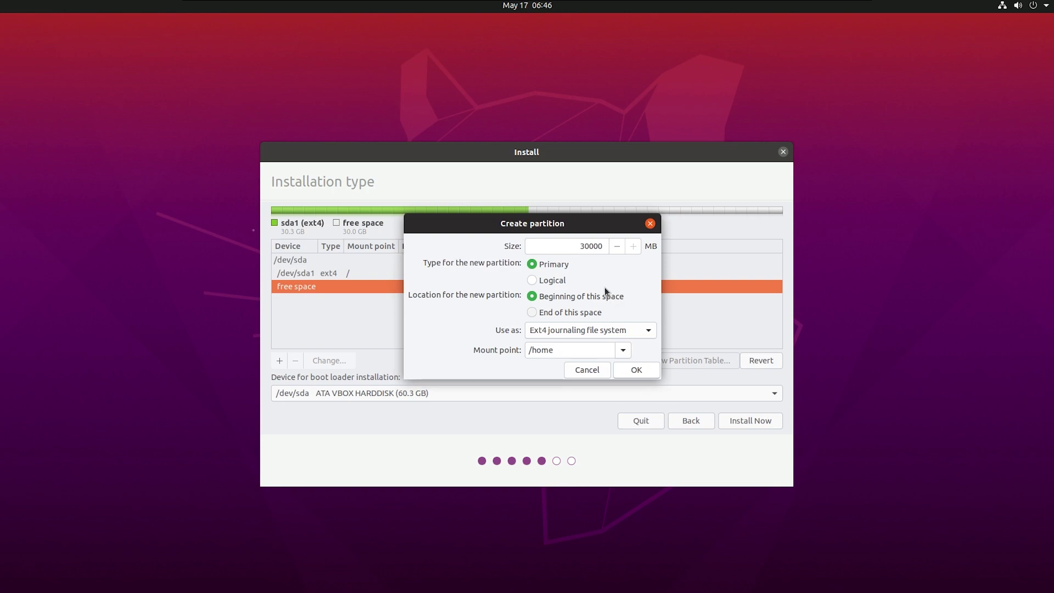
pyautogui.click(623, 349)
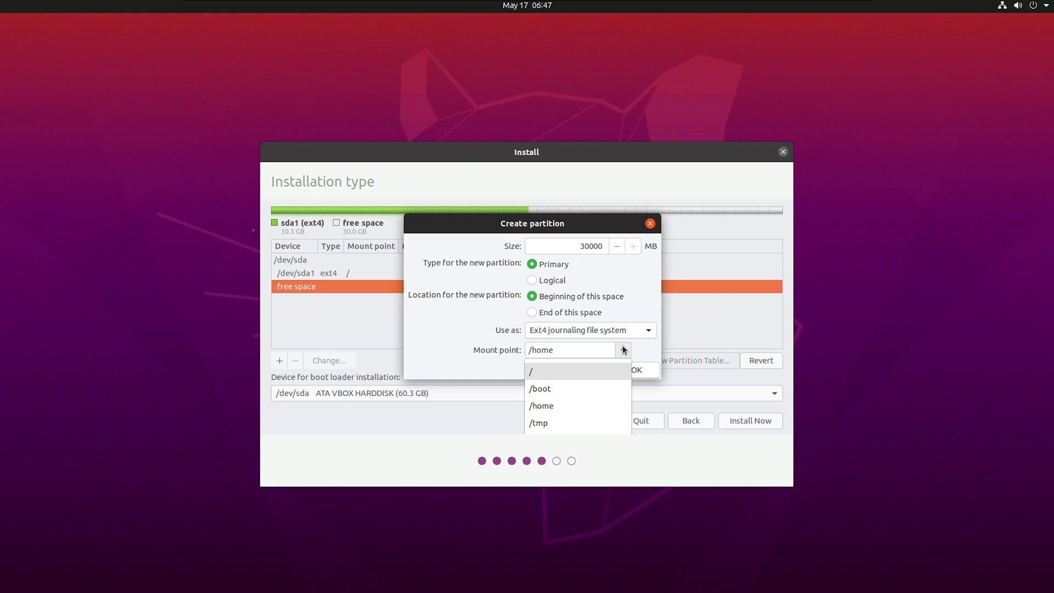
pyautogui.click(623, 349)
pyautogui.click(624, 350)
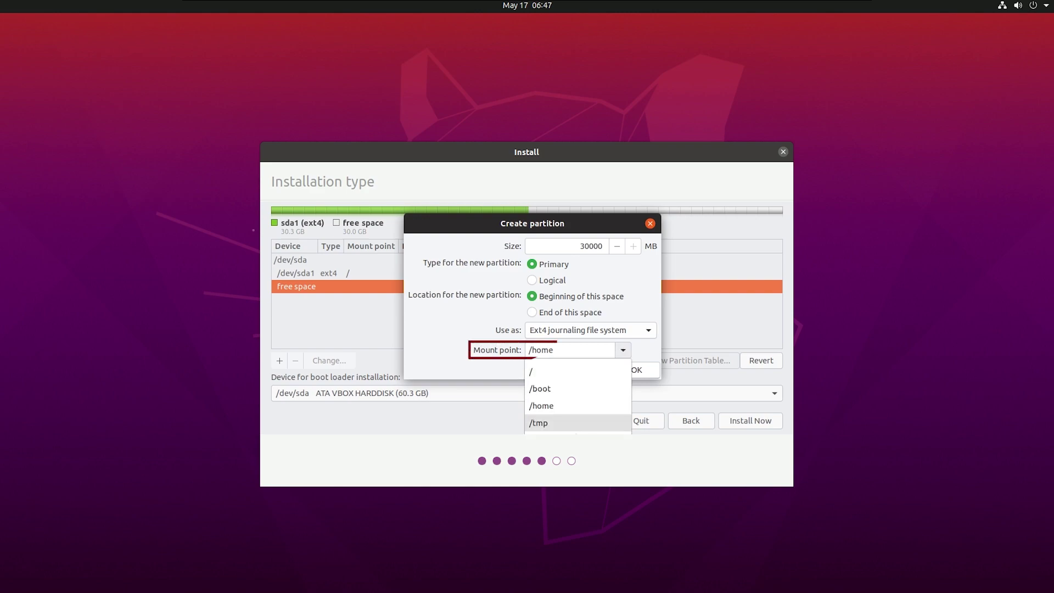
pyautogui.click(549, 404)
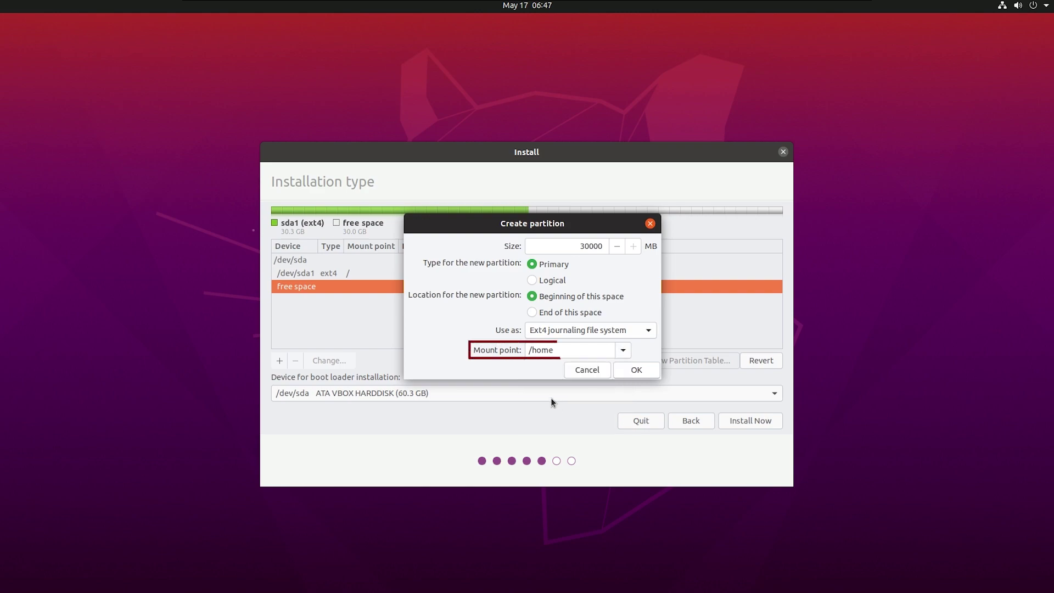
pyautogui.click(638, 370)
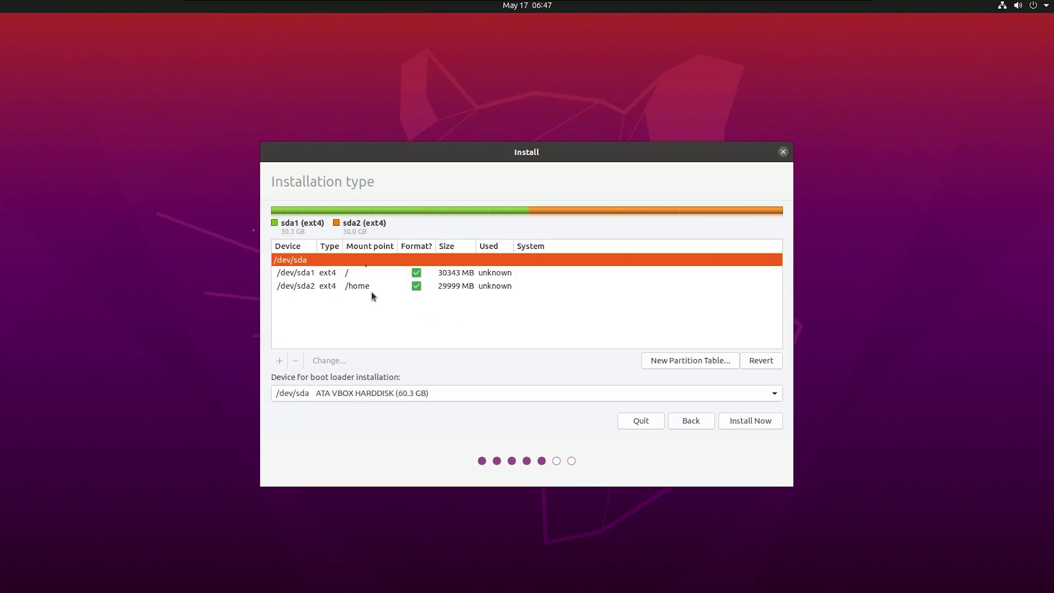
# Review the sda1 and sda2 partitions and keep /dev/sda as the boot loader device
pyautogui.click(361, 273)
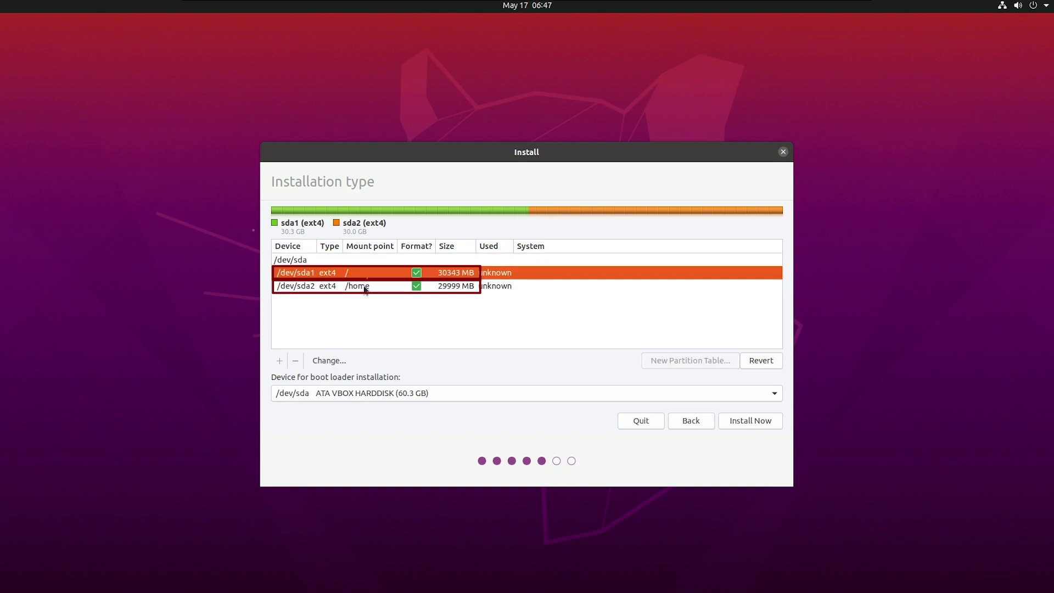
pyautogui.click(363, 286)
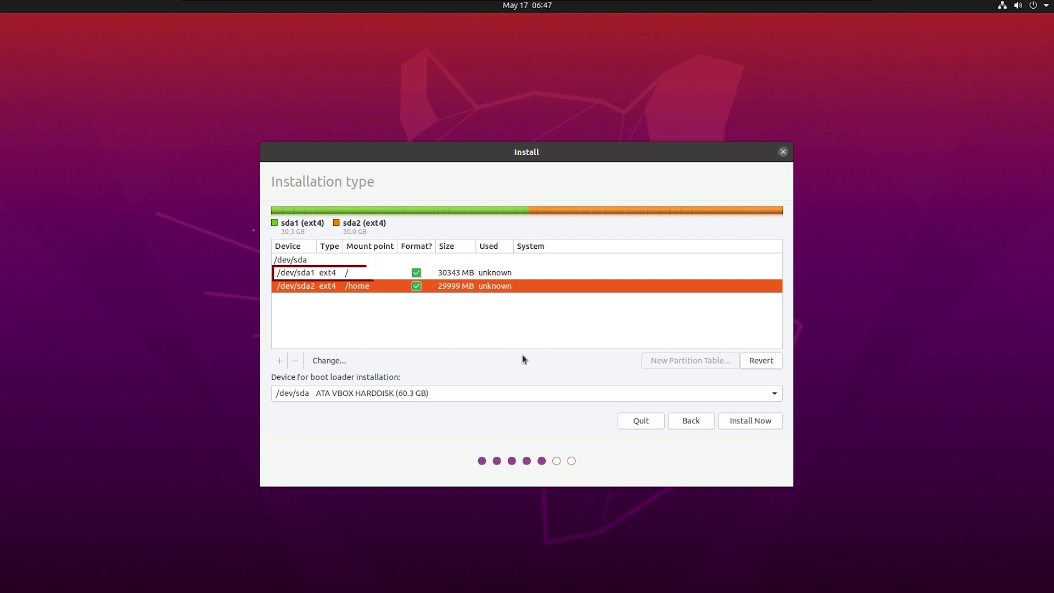
pyautogui.click(426, 393)
pyautogui.click(371, 392)
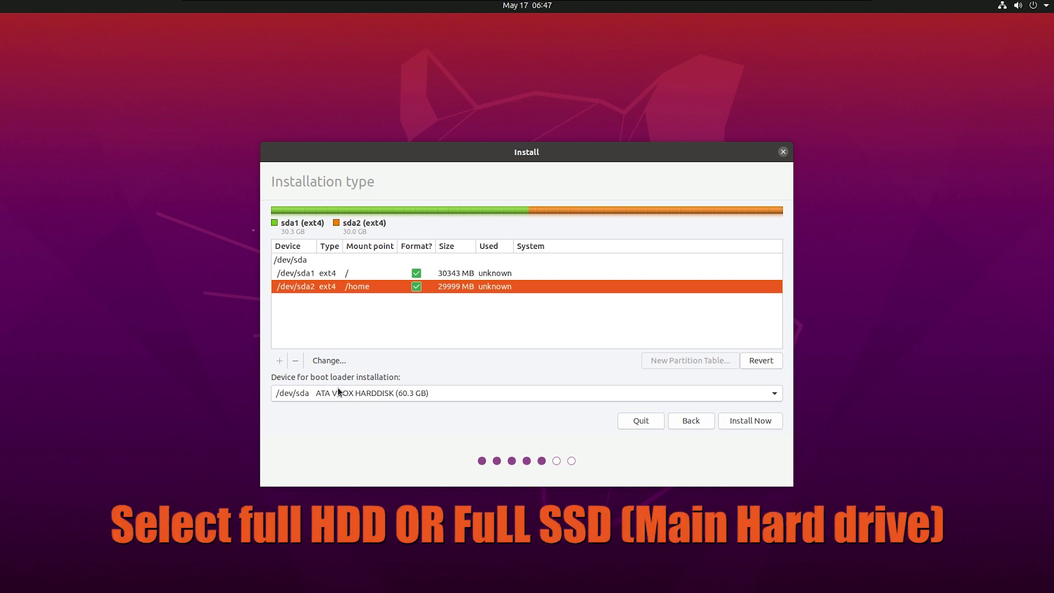
pyautogui.click(755, 418)
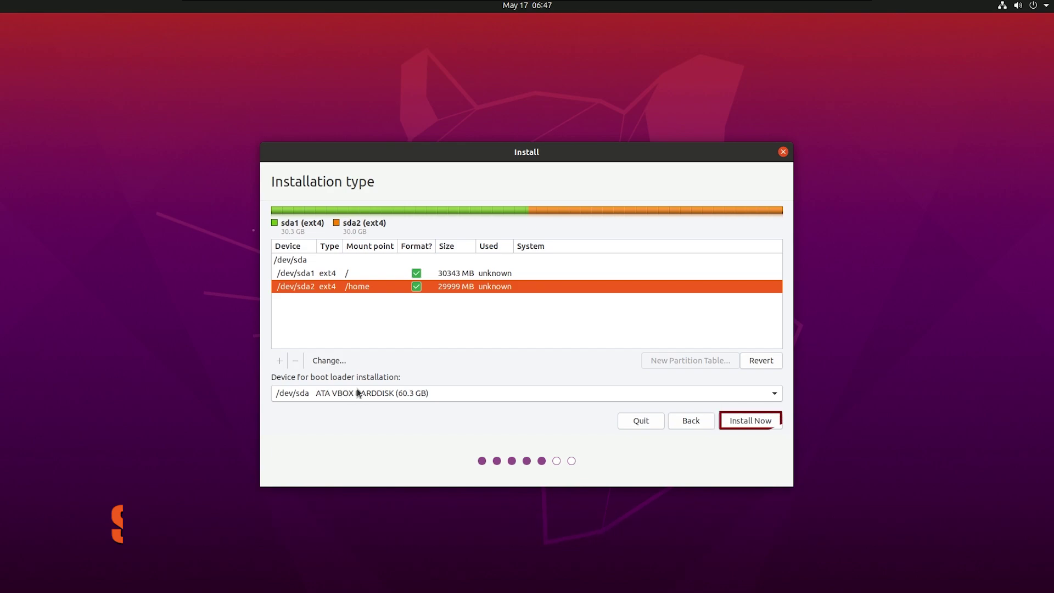
# Install Now with this layout and approve writing the changes to the disks
pyautogui.click(754, 421)
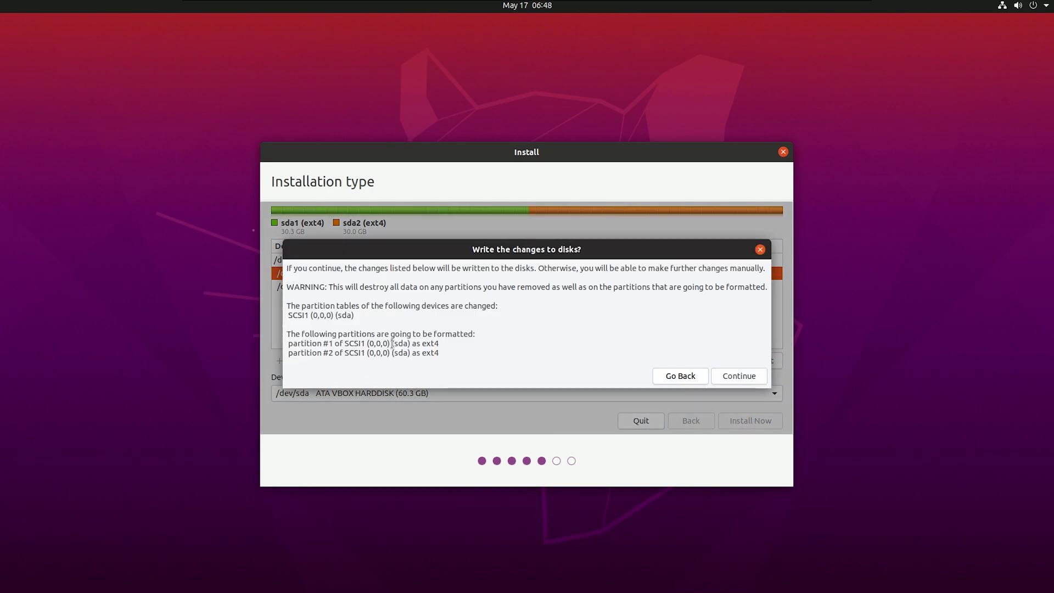
pyautogui.moveTo(323, 343); pyautogui.dragTo(451, 369)
pyautogui.click(423, 376)
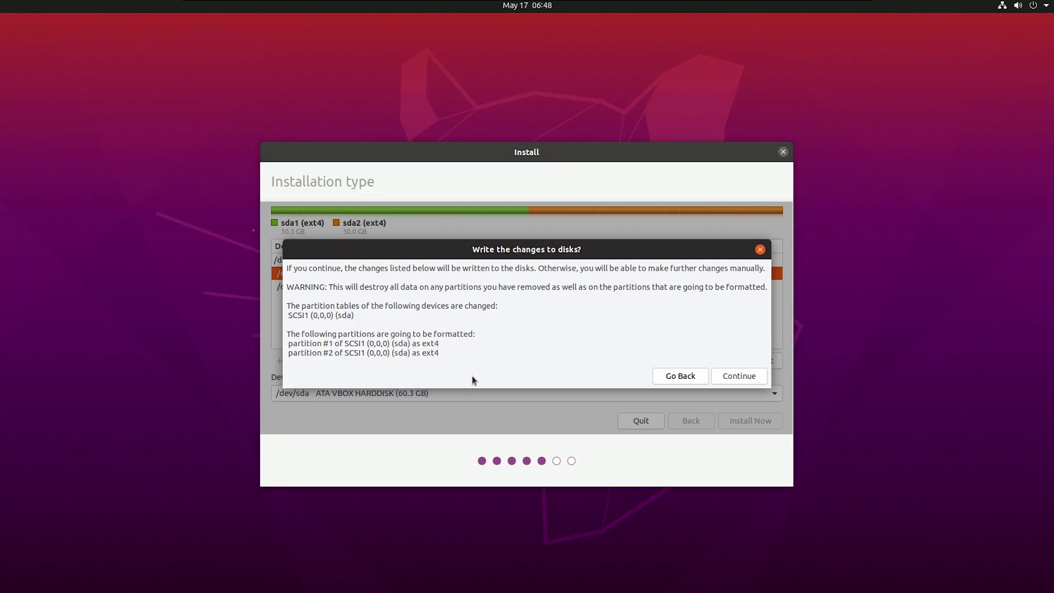
pyautogui.click(737, 379)
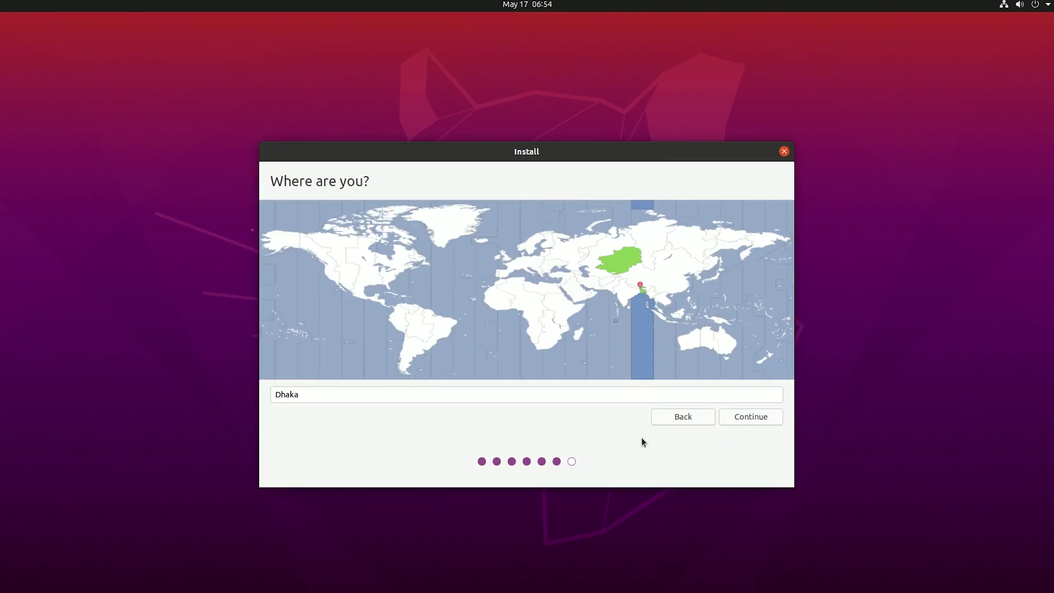
# Keep Dhaka as the location, enter the account name and password, and start installing
pyautogui.click(751, 416)
pyautogui.write('Alpha')
pyautogui.press('BackSpace')
pyautogui.press('BackSpace')
pyautogui.press('BackSpace')
pyautogui.press('BackSpace')
pyautogui.press('BackSpace')
pyautogui.write('LinuxPlus')
pyautogui.press('Tab')
pyautogui.press('Tab')
pyautogui.write('1')
pyautogui.press('BackSpace')
pyautogui.write('1234')
pyautogui.press('Tab')
pyautogui.write('1234')
pyautogui.click(757, 421)
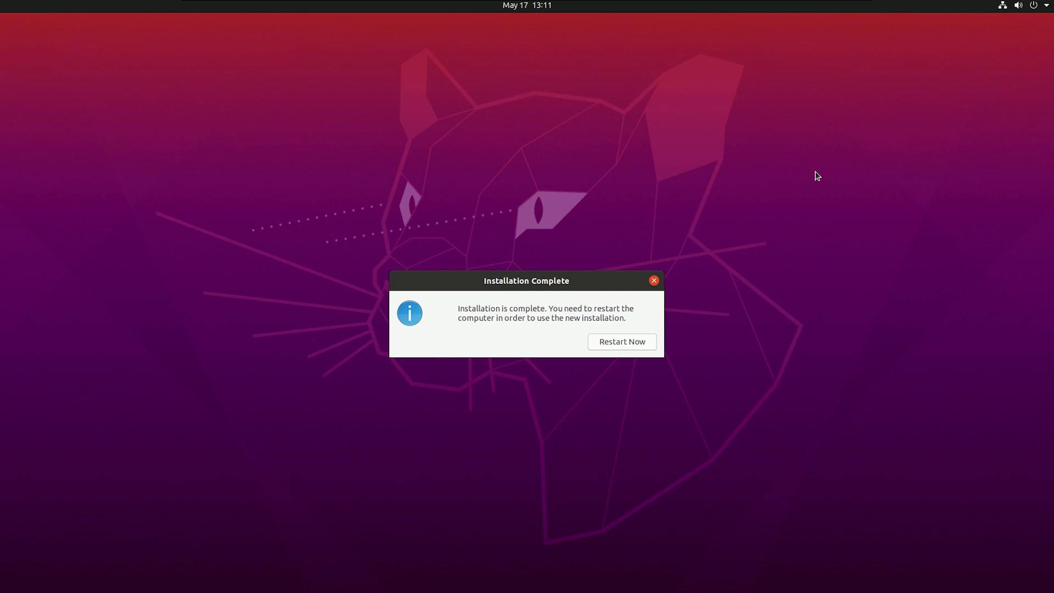
# Restart, sign in, skip through the welcome wizard pages, and choose Remind Me Later for updates
pyautogui.click(620, 341)
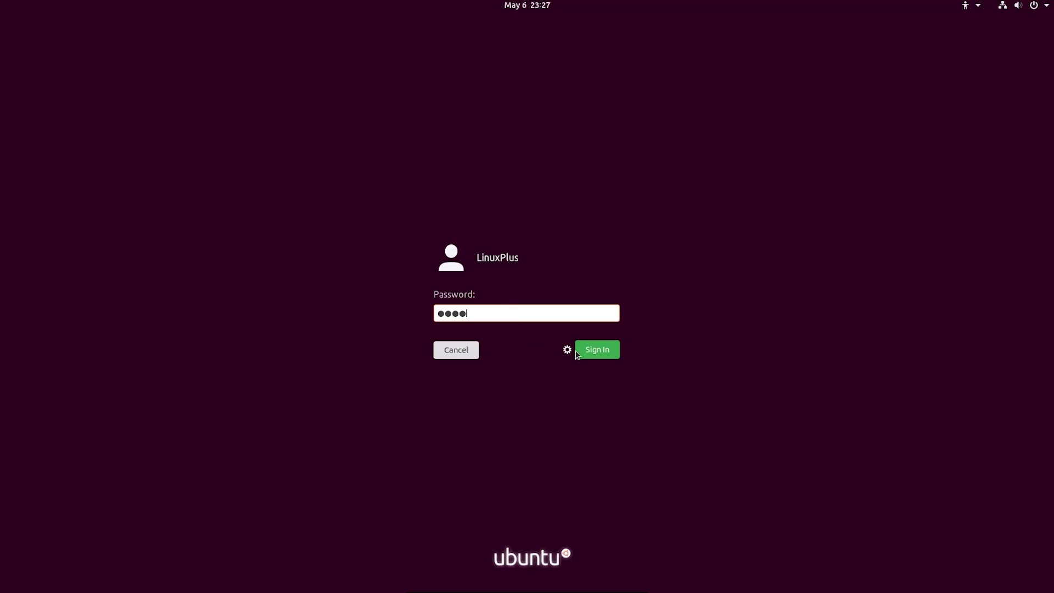
pyautogui.click(588, 354)
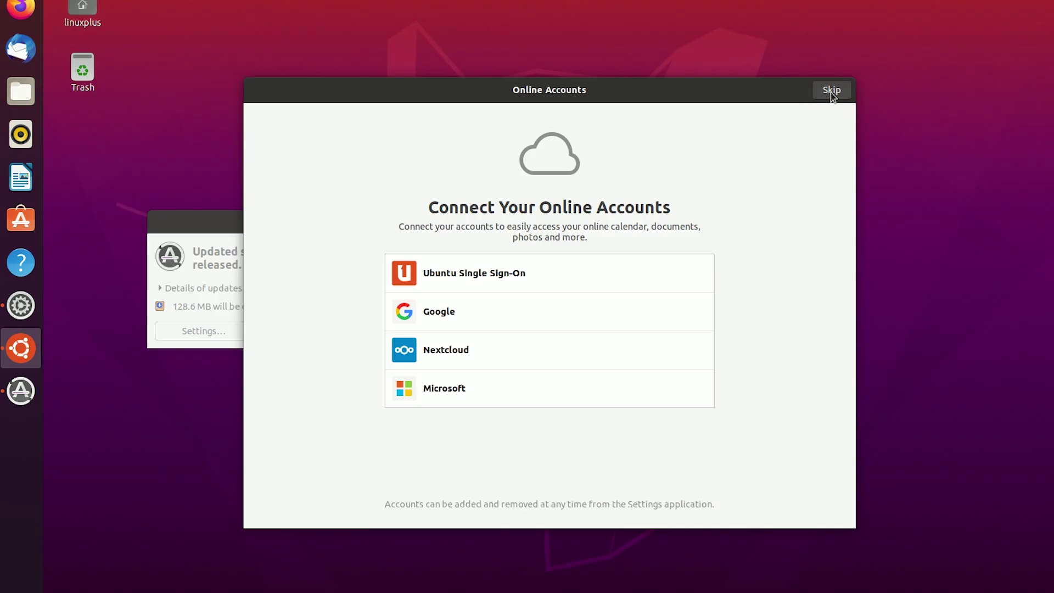
pyautogui.click(831, 91)
pyautogui.click(831, 91)
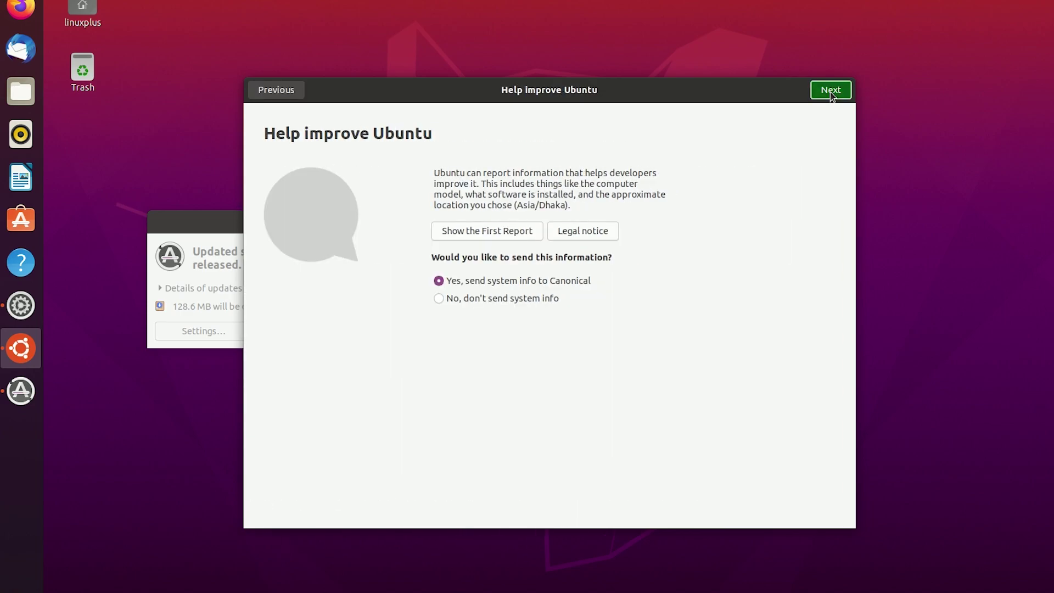
pyautogui.click(830, 91)
pyautogui.click(830, 90)
pyautogui.click(830, 91)
pyautogui.moveTo(447, 235); pyautogui.dragTo(492, 230)
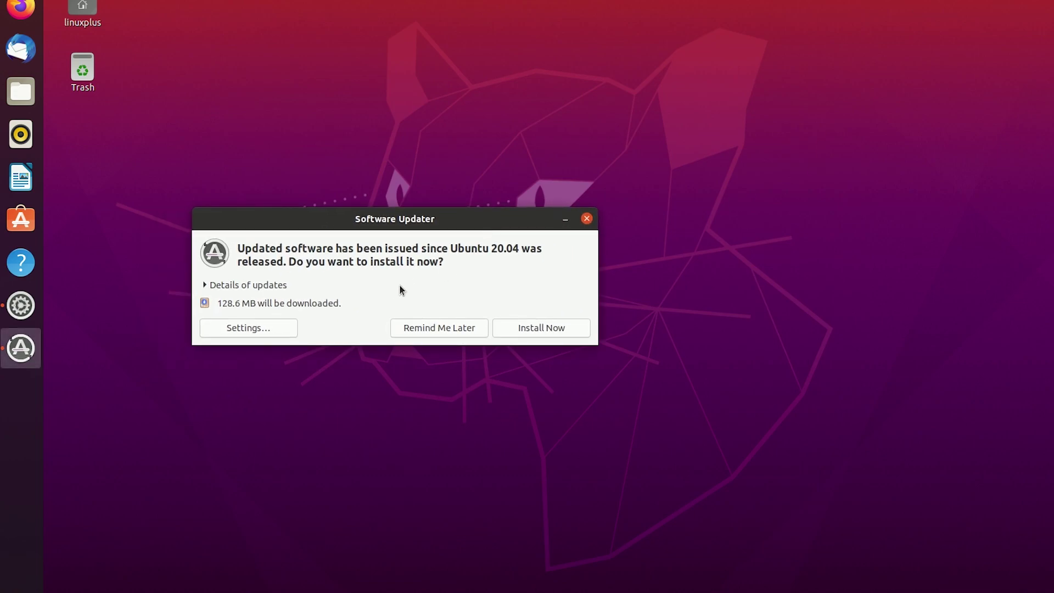
pyautogui.click(450, 329)
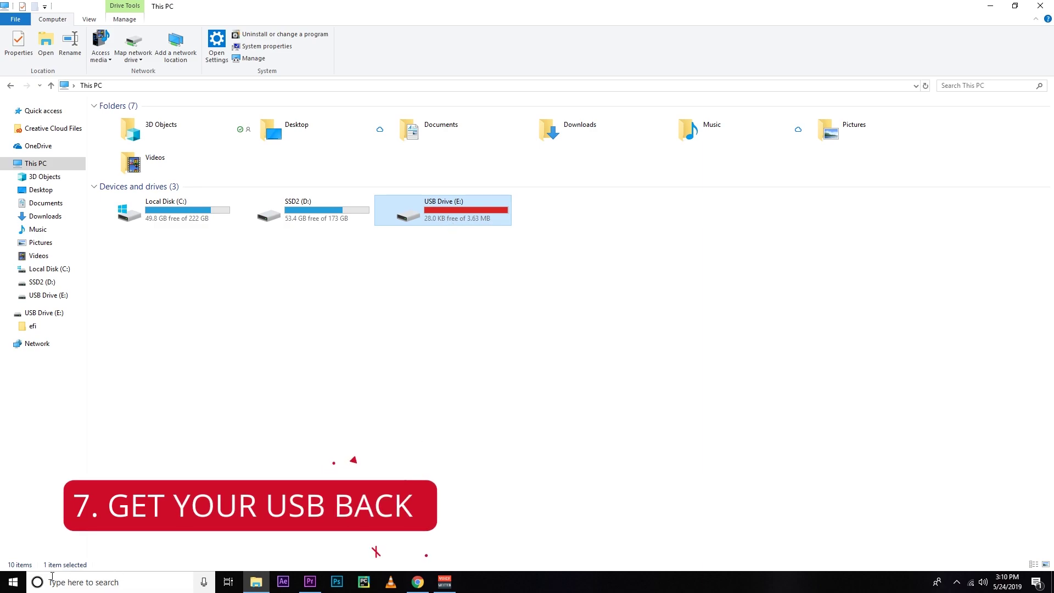
# Search Start for 'powe' and run PowerISO as administrator
pyautogui.press('super')
pyautogui.write('po')
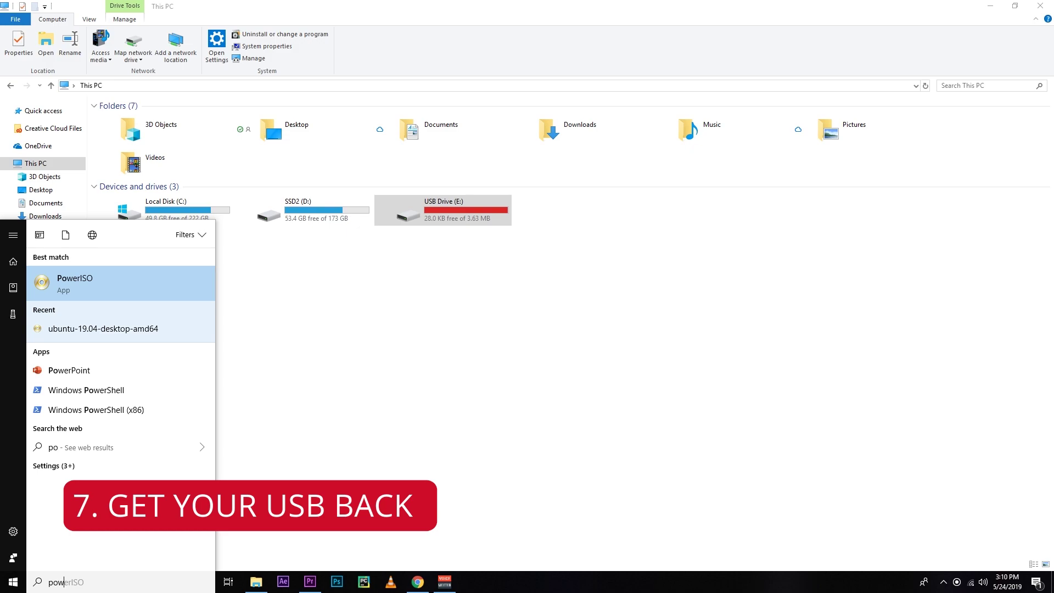
pyautogui.write('wer')
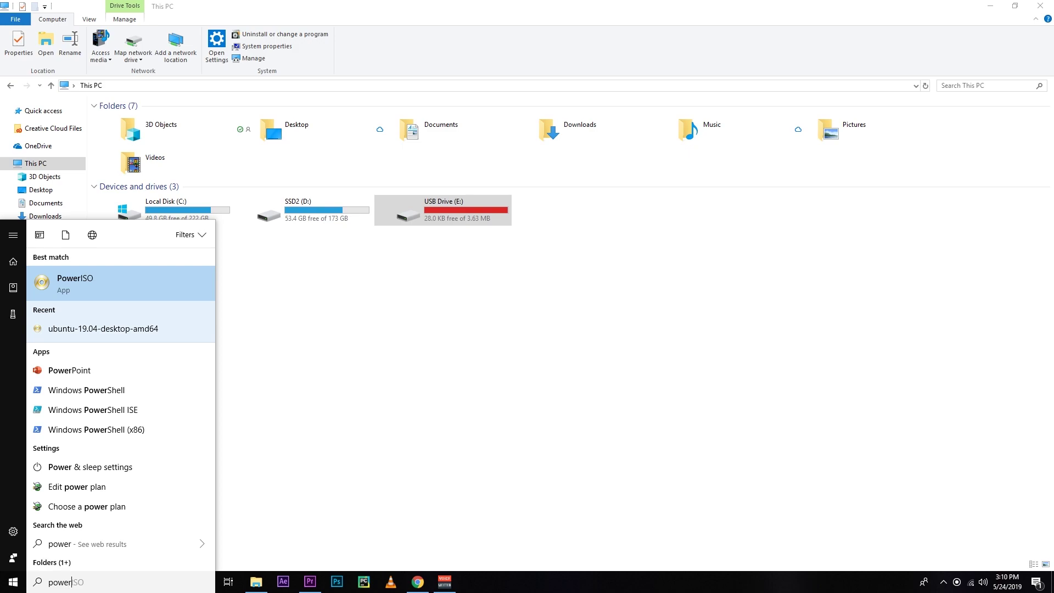
pyautogui.rightClick(105, 295)
pyautogui.click(106, 301)
# Continue unregistered and use Clean USB drive to erase the 8 GB innostor drive E:
pyautogui.click(464, 364)
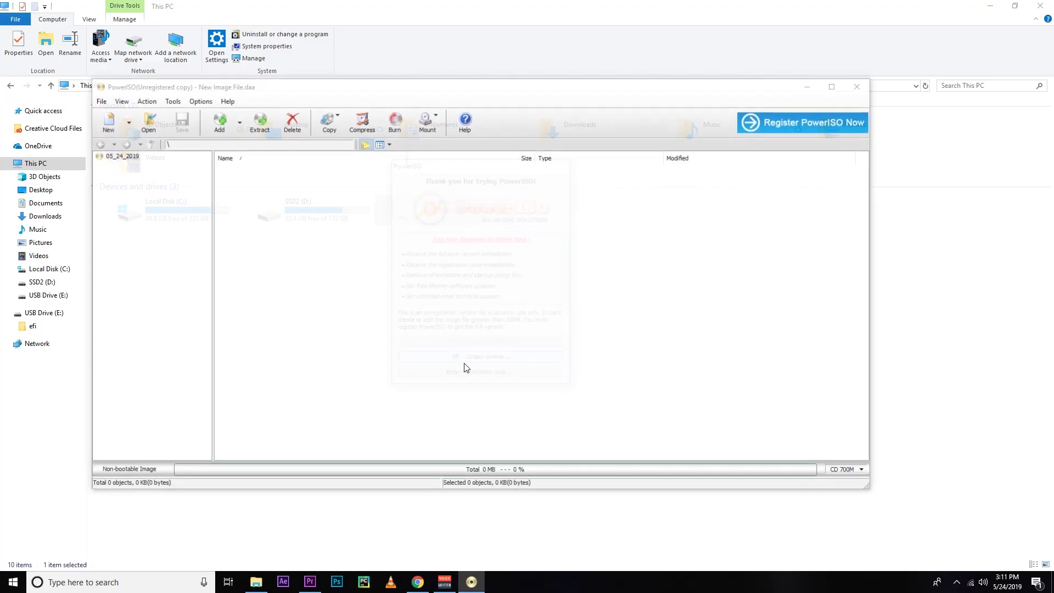
pyautogui.click(486, 343)
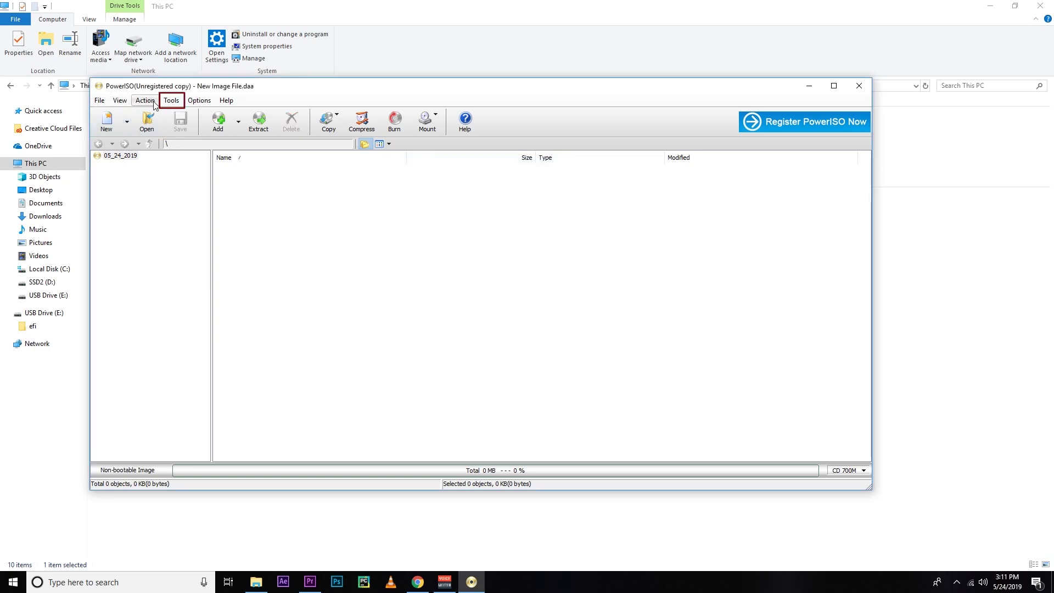
pyautogui.click(171, 100)
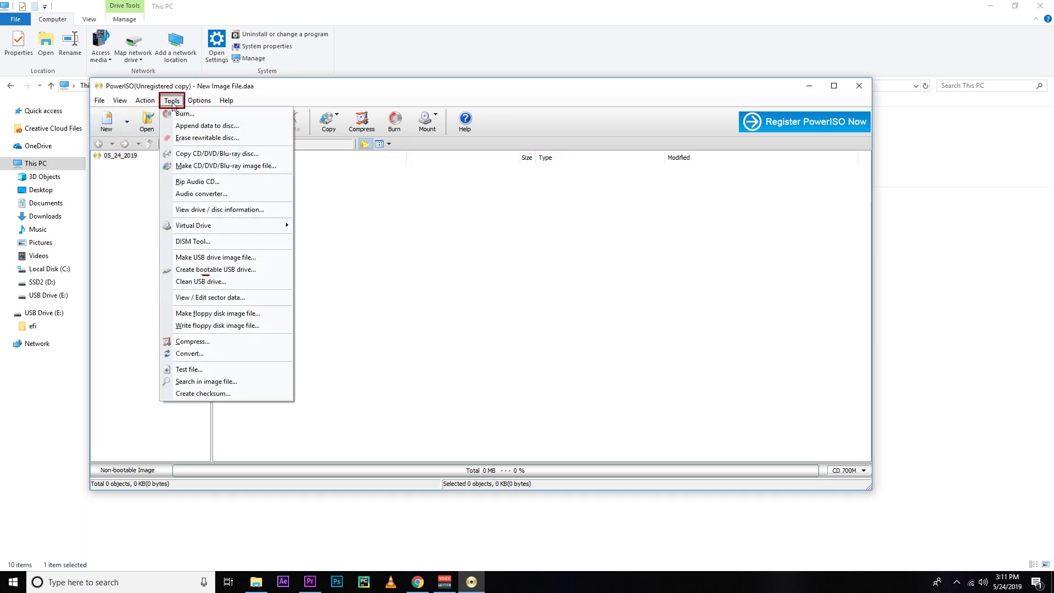
pyautogui.click(212, 282)
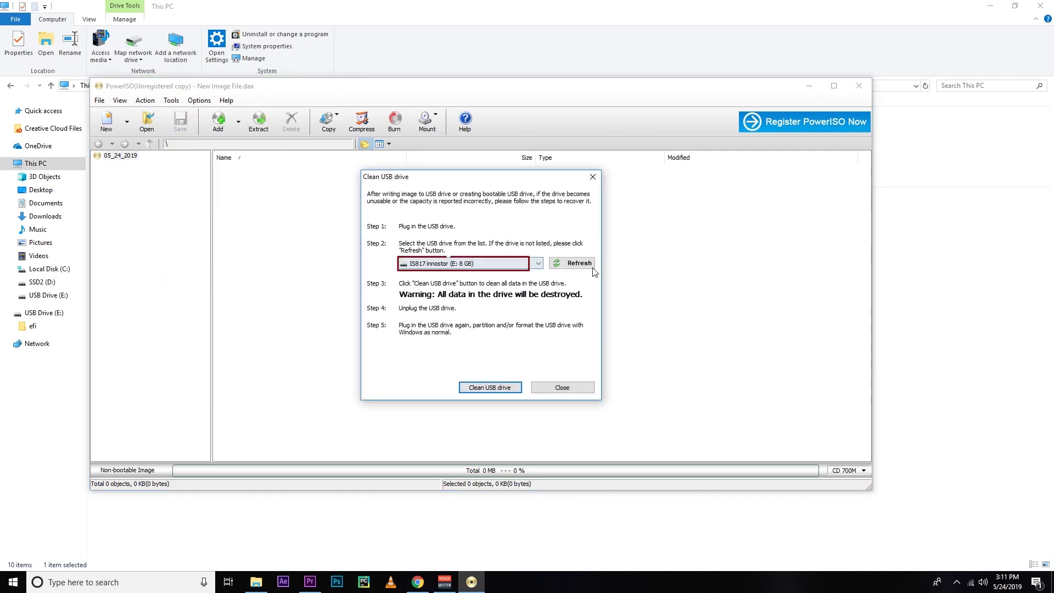
pyautogui.click(506, 265)
pyautogui.click(497, 275)
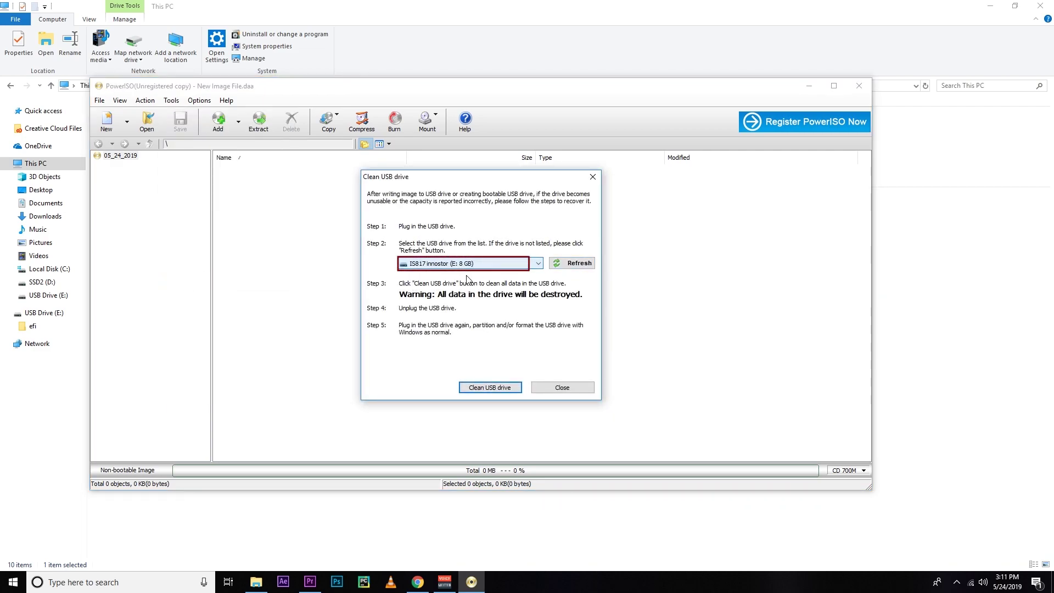
pyautogui.click(491, 388)
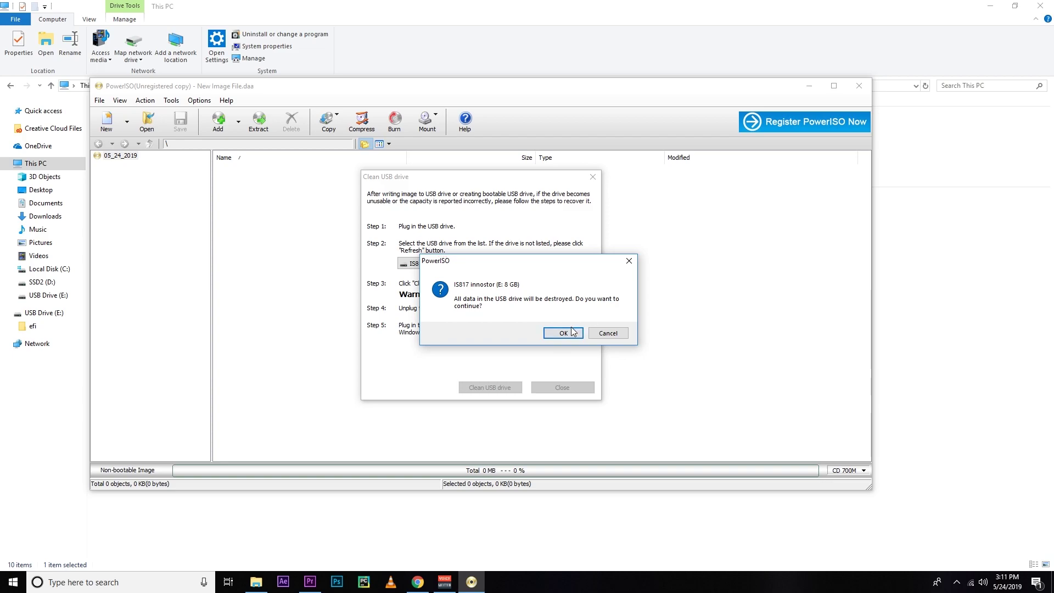
pyautogui.click(571, 335)
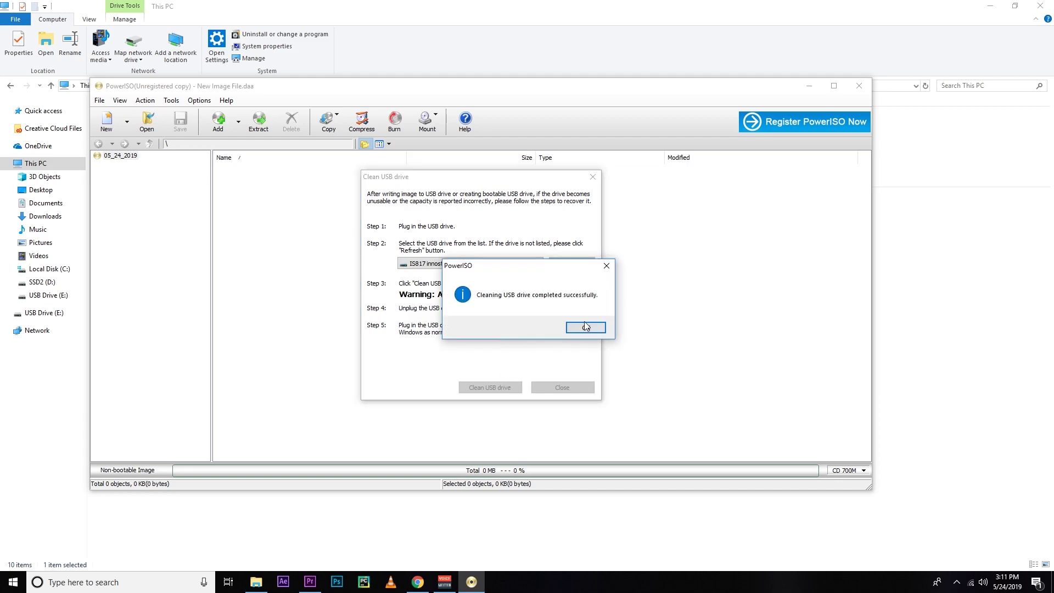
pyautogui.click(585, 327)
pyautogui.click(561, 387)
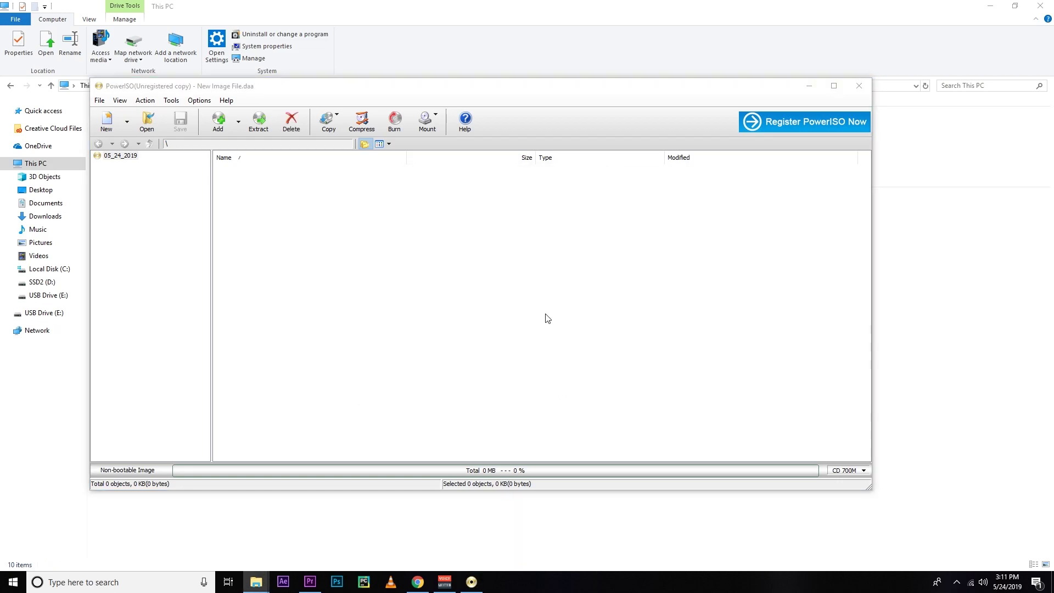
# Close PowerISO, quick-format drive E: as NTFS, and open it to check it's empty
pyautogui.click(860, 85)
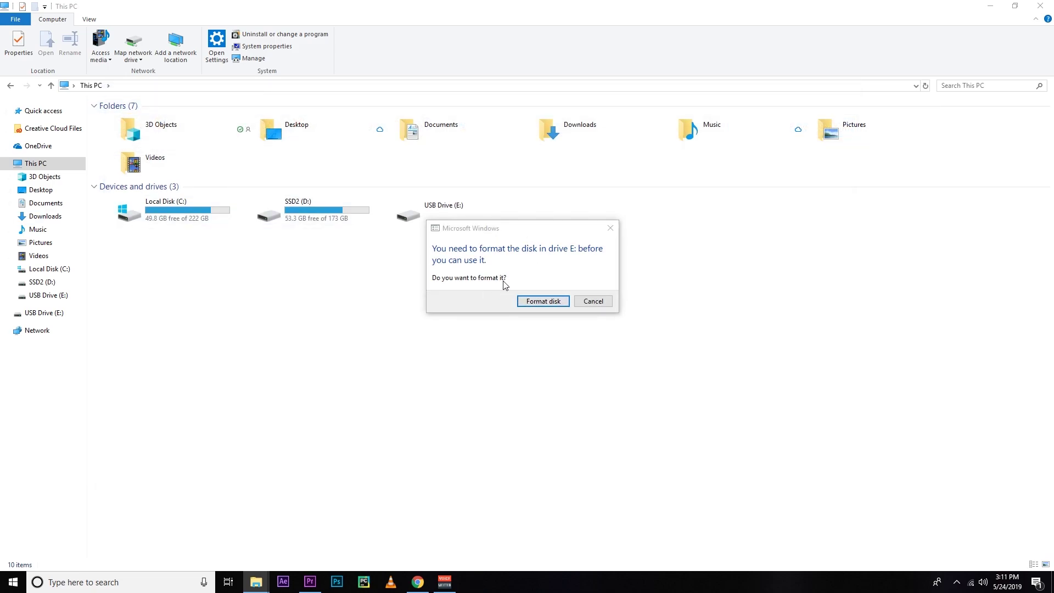
pyautogui.click(532, 296)
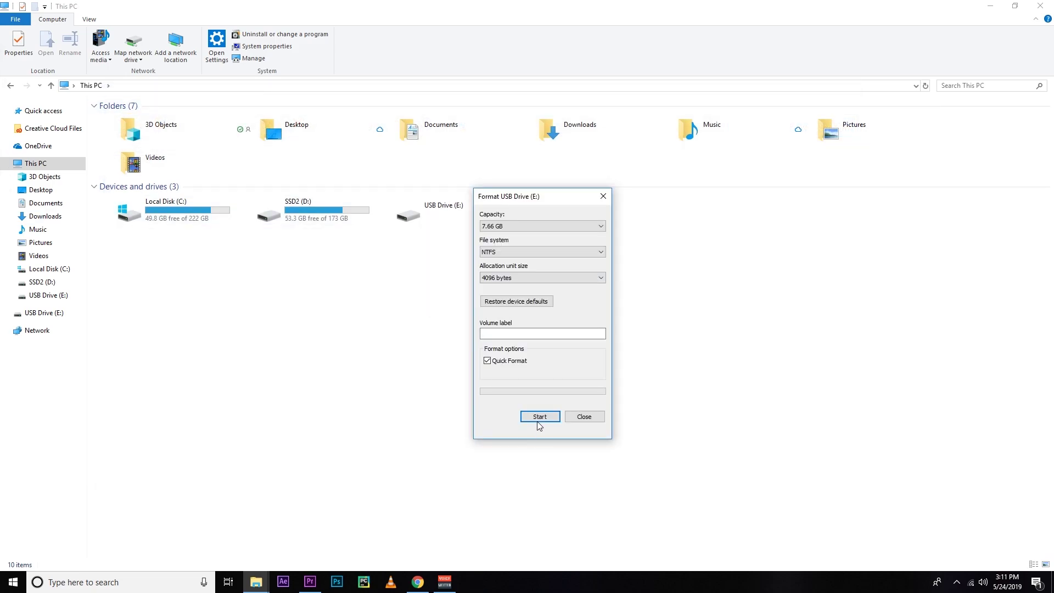
pyautogui.click(539, 418)
pyautogui.click(544, 292)
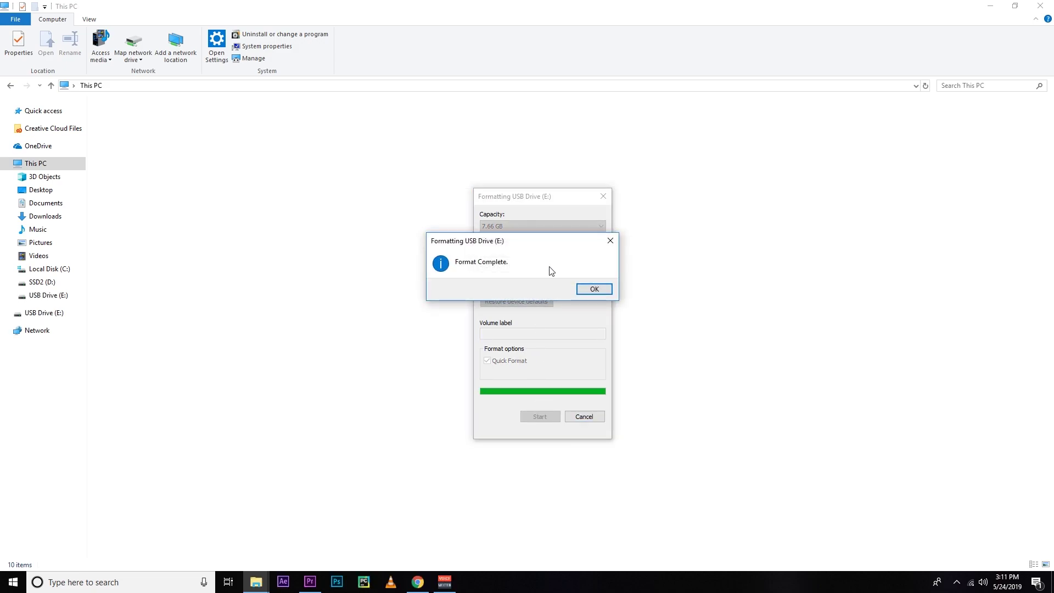
pyautogui.click(595, 289)
pyautogui.click(583, 416)
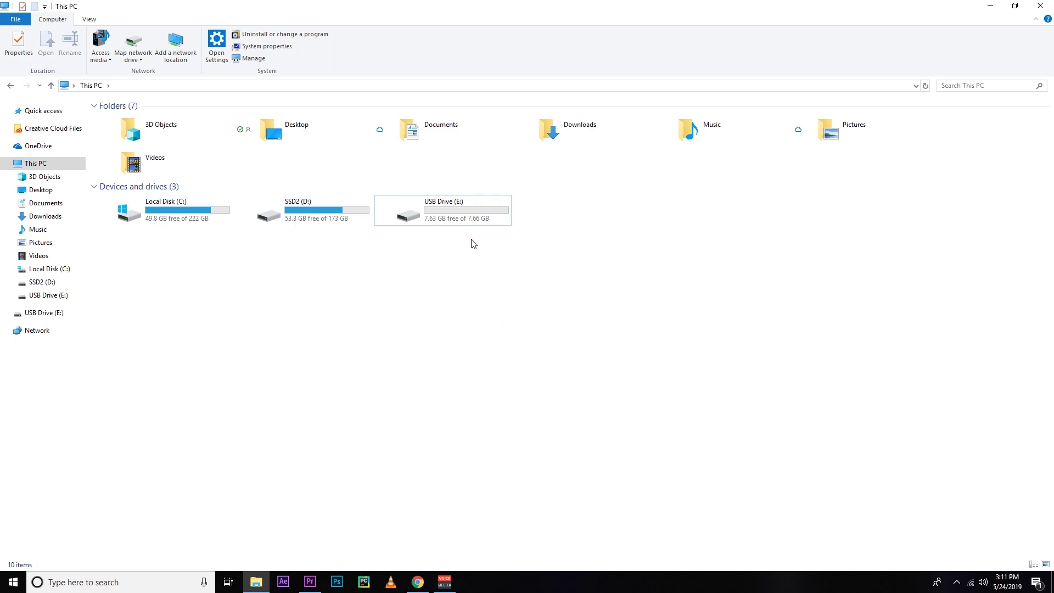
pyautogui.click(450, 220)
pyautogui.doubleClick(450, 220)
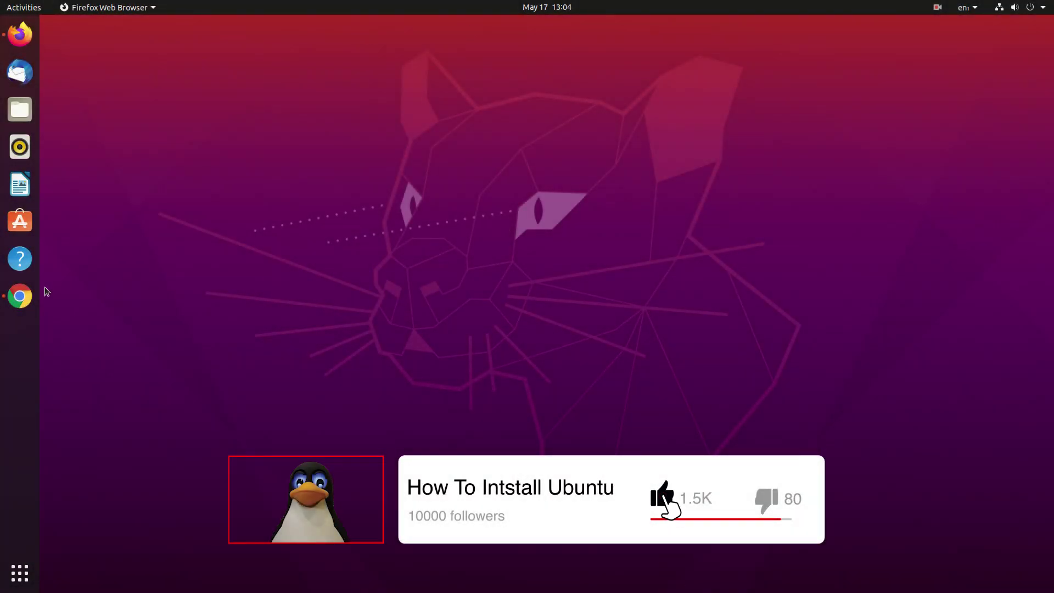
# Pin the Files app to the dock and launch Terminal from the applications grid
pyautogui.click(1042, 5)
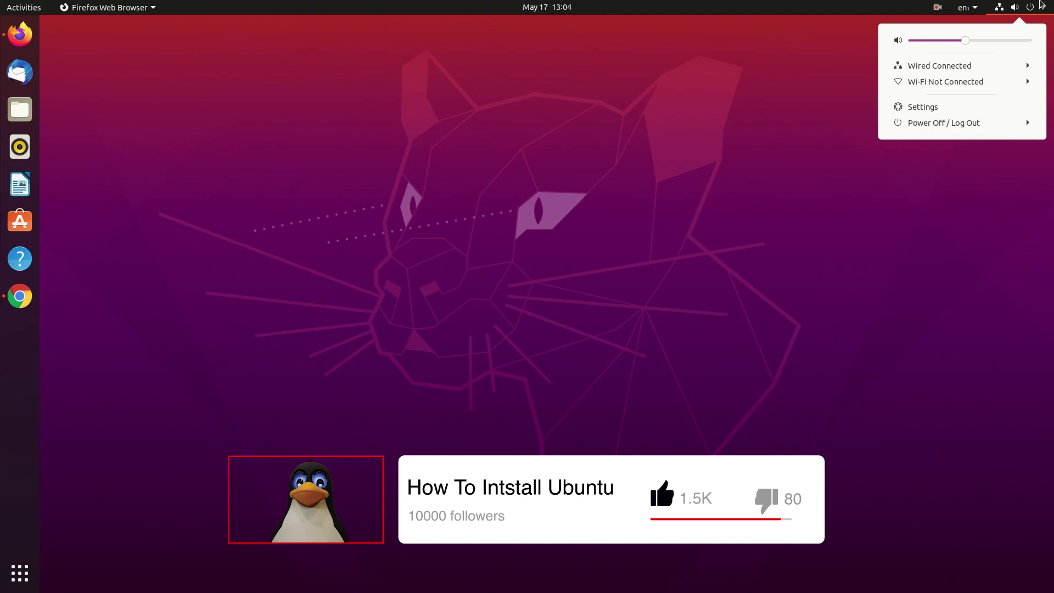
pyautogui.click(424, 192)
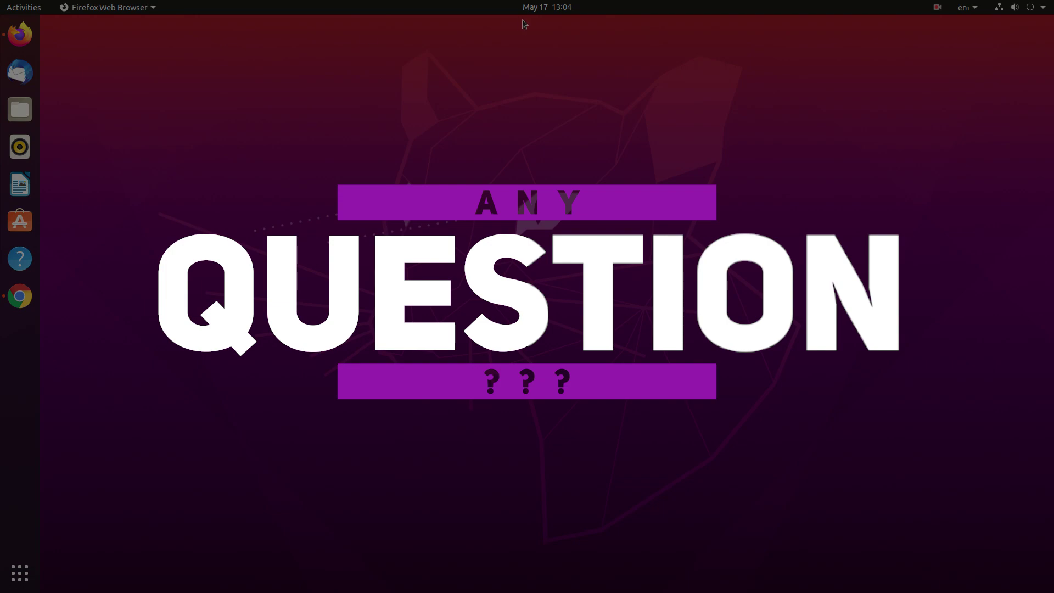
pyautogui.click(1041, 6)
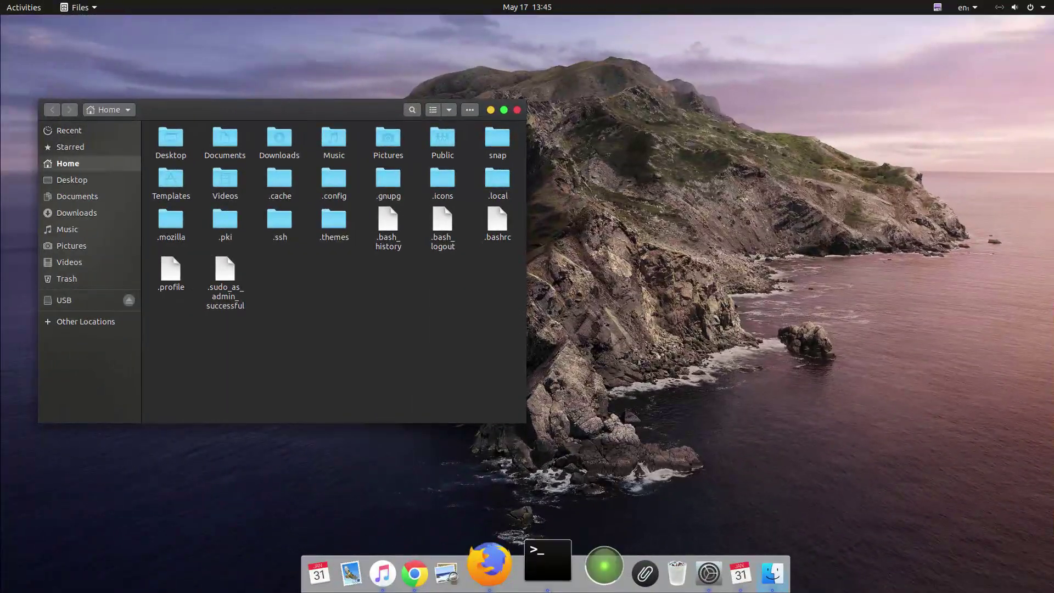
pyautogui.rightClick(735, 569)
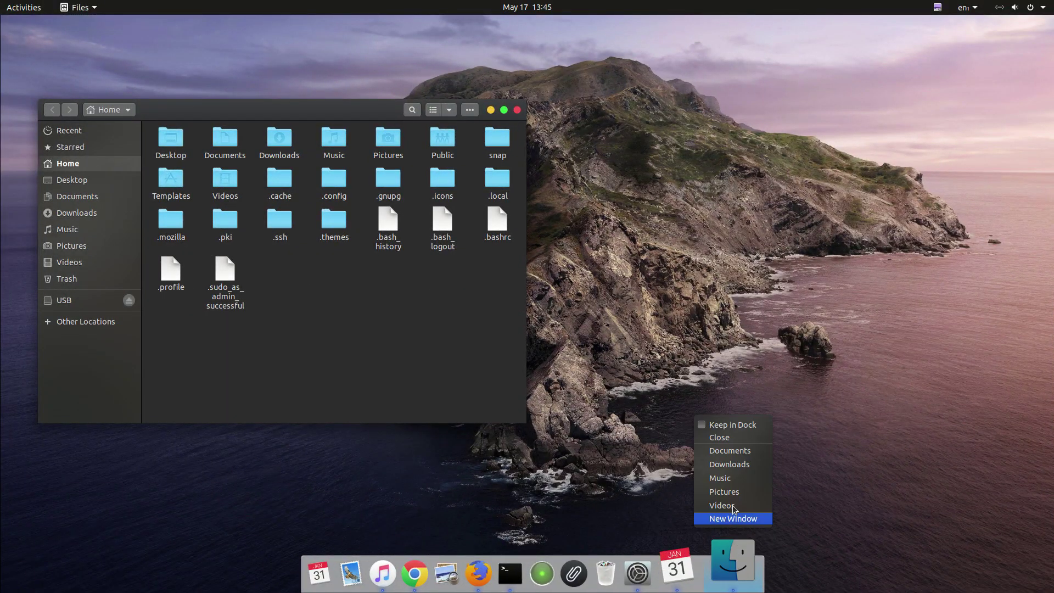
pyautogui.click(708, 429)
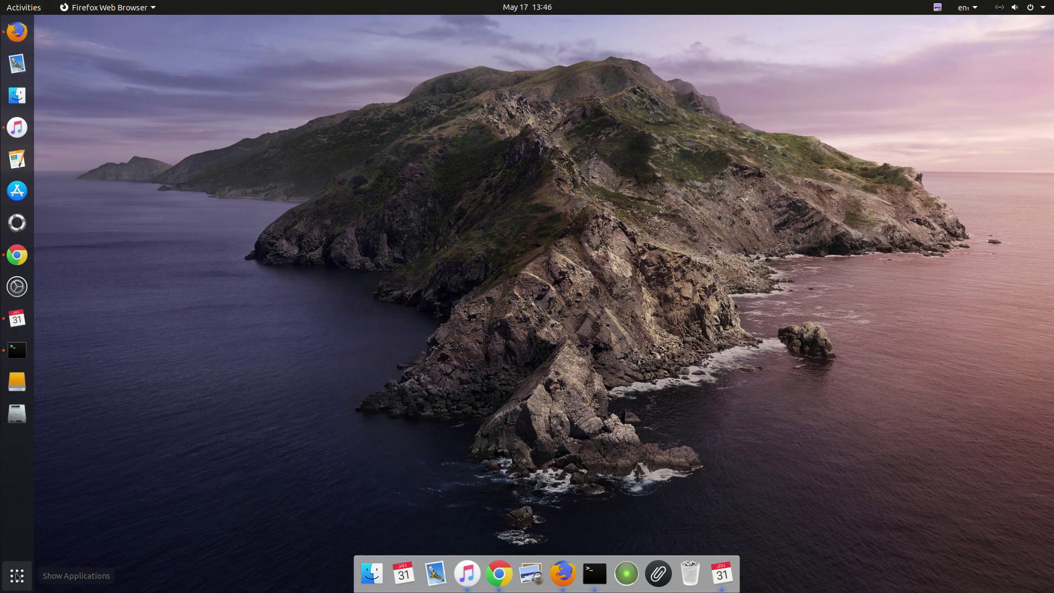
pyautogui.click(17, 576)
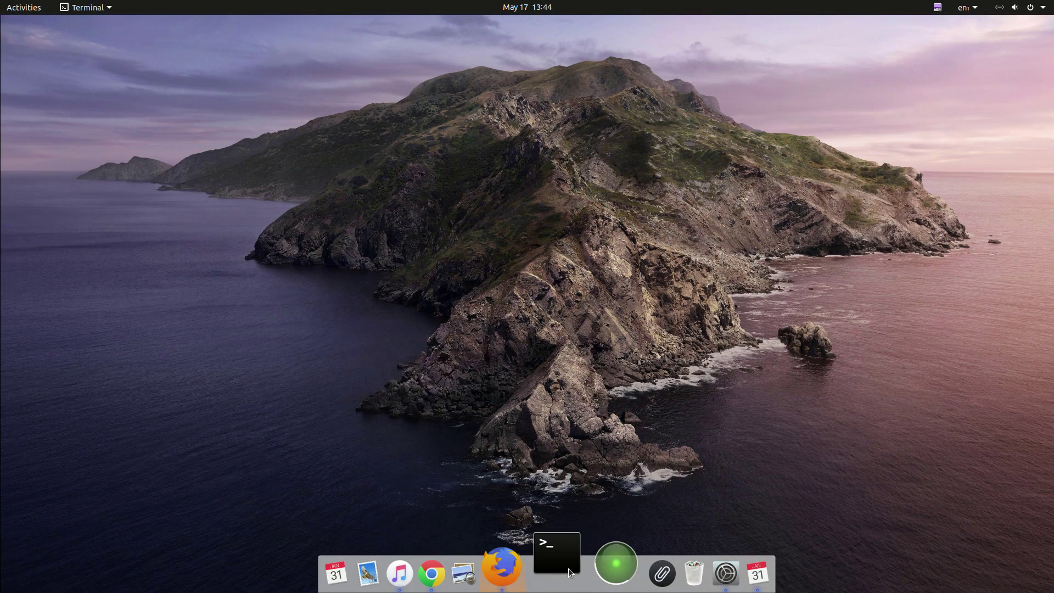
pyautogui.click(556, 552)
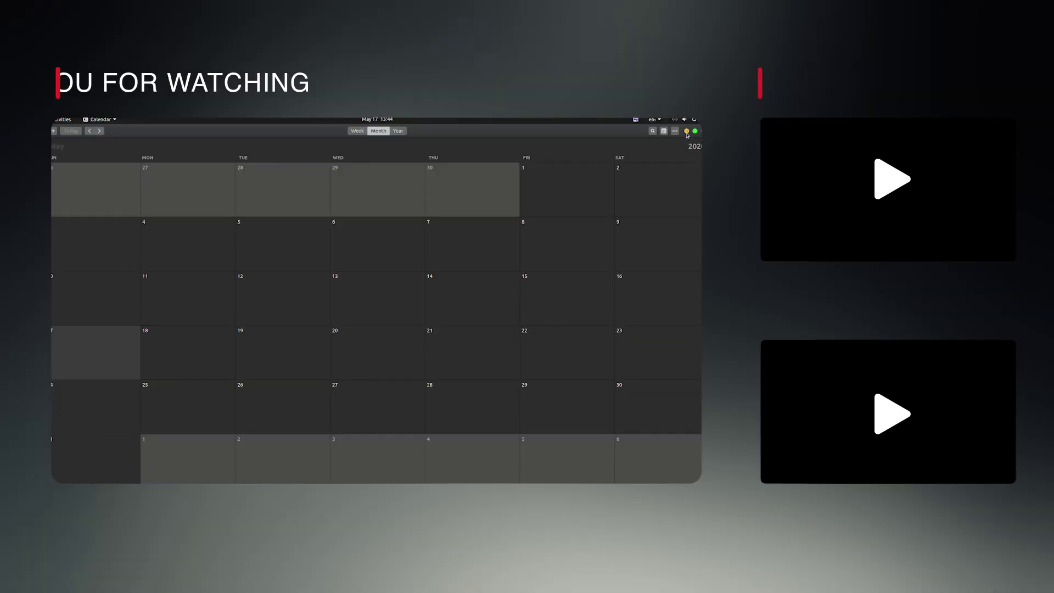